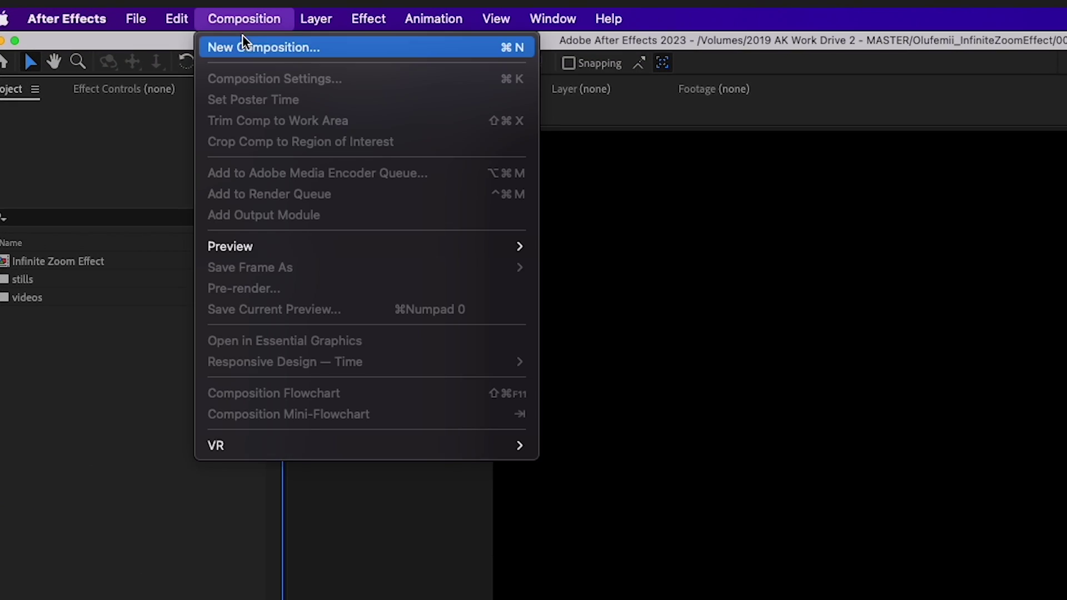
Step: Create a new composition named Scene 1
left_click(306, 52)
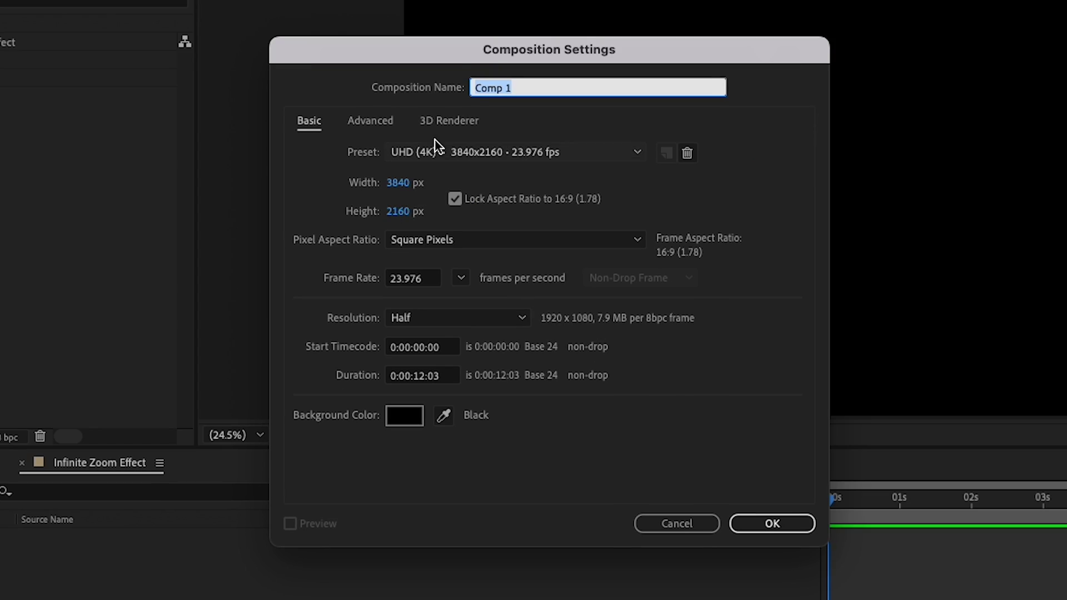
type("S")
type("cene 1")
key("Return")
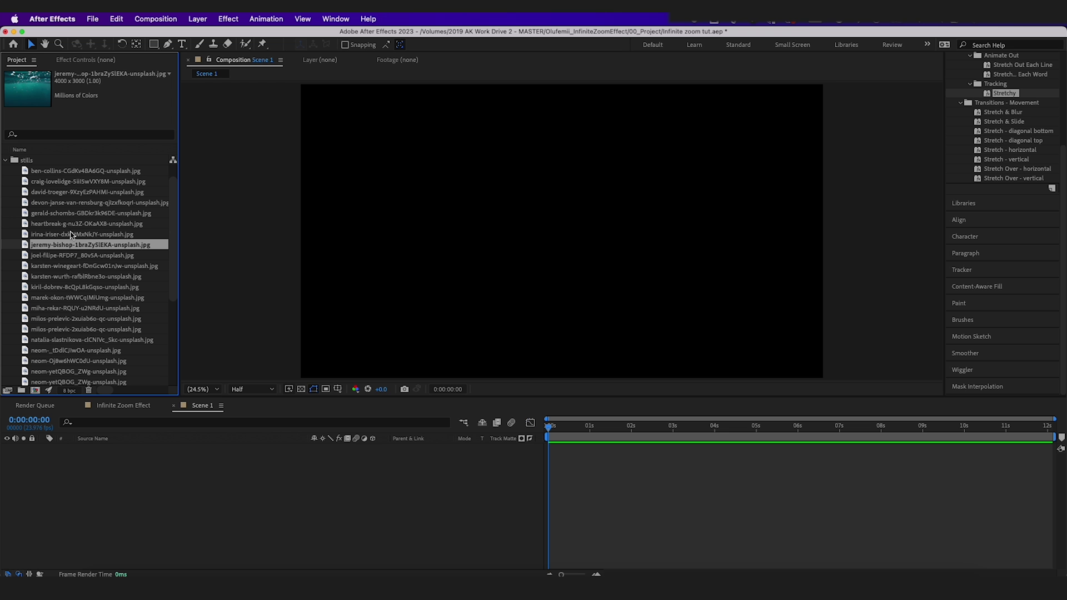
Step: Add the jeremy-bishop underwater image at 102% scale, stack the marek-okon coral photo above it, and zoom the viewer out
left_click_drag(88, 268, 141, 473)
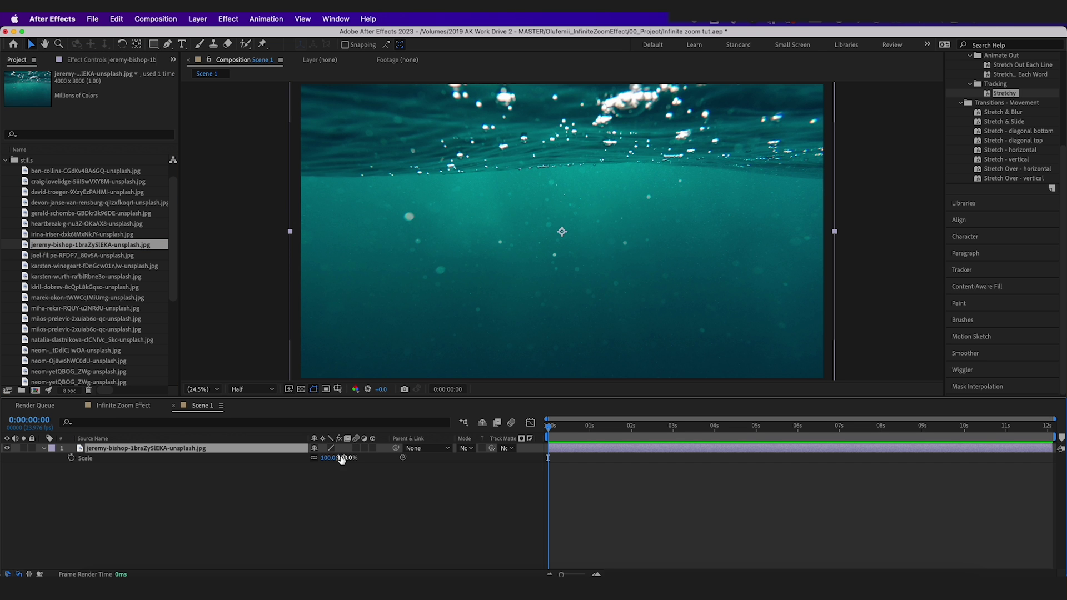
mouse_move(339, 457)
left_mouse_down()
mouse_move(327, 457)
mouse_move(342, 458)
left_mouse_up()
left_click_drag(142, 298, 144, 310)
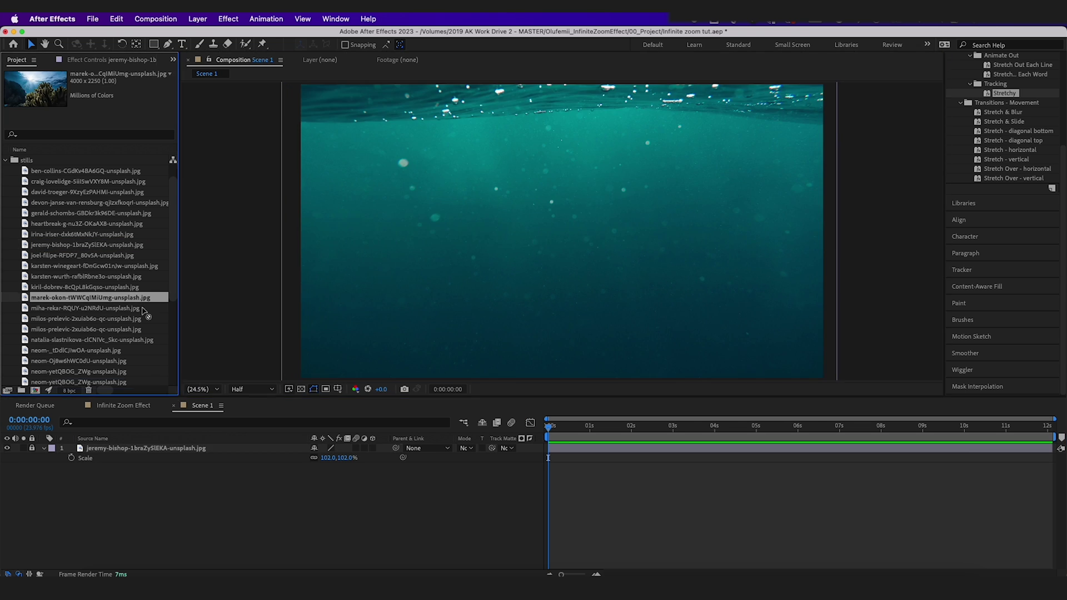
left_click_drag(177, 436, 176, 448)
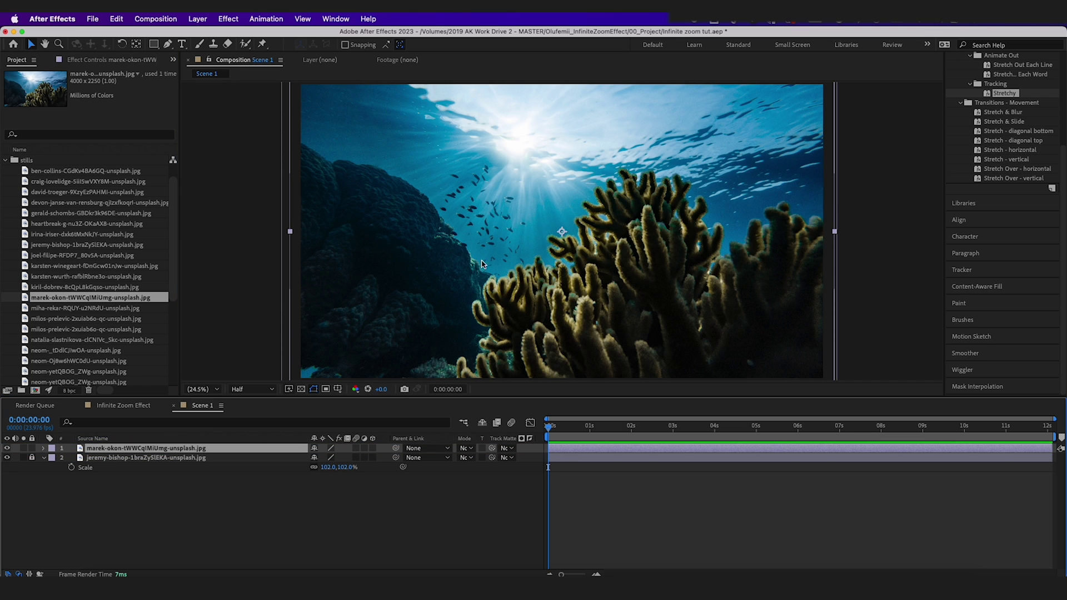
key("comma")
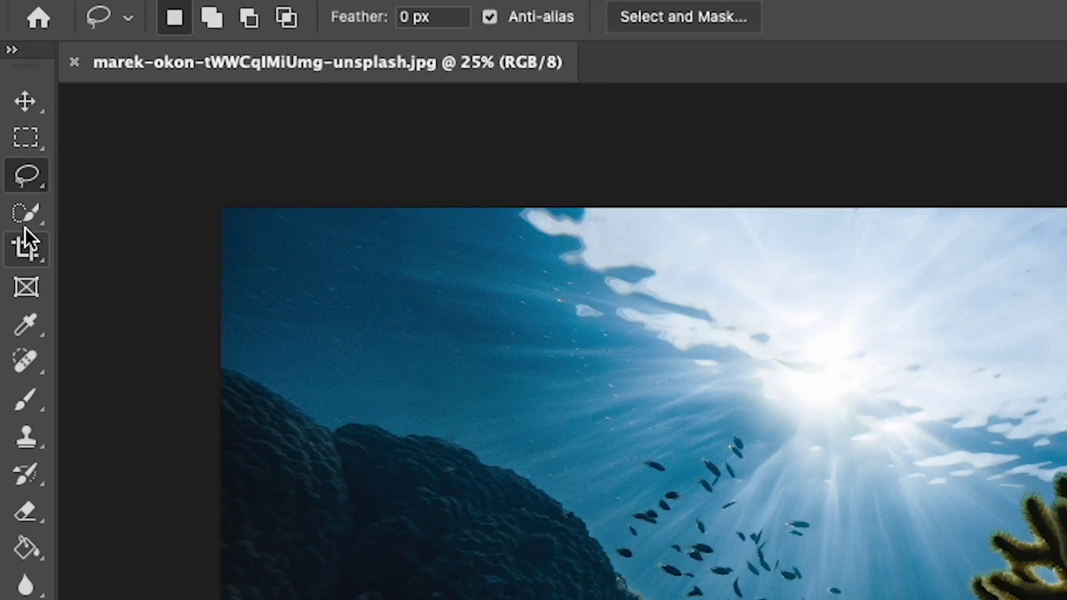
Step: Select the coral with Quick Selection onto its own layer and move it on the canvas
left_click(25, 218)
left_click(70, 242)
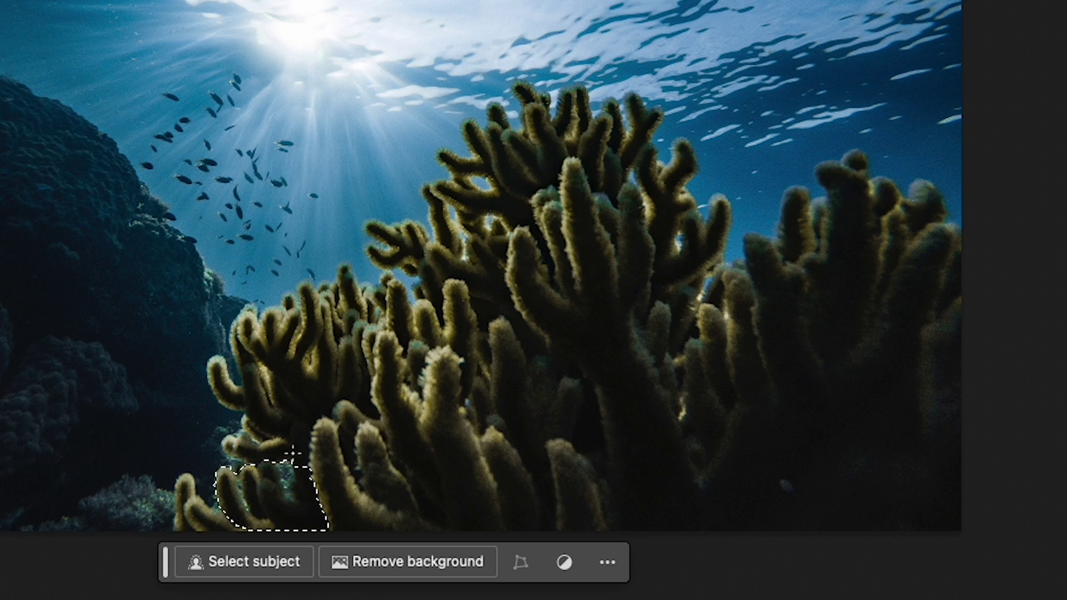
mouse_move(267, 489)
left_mouse_down()
mouse_move(516, 189)
mouse_move(805, 424)
left_mouse_up()
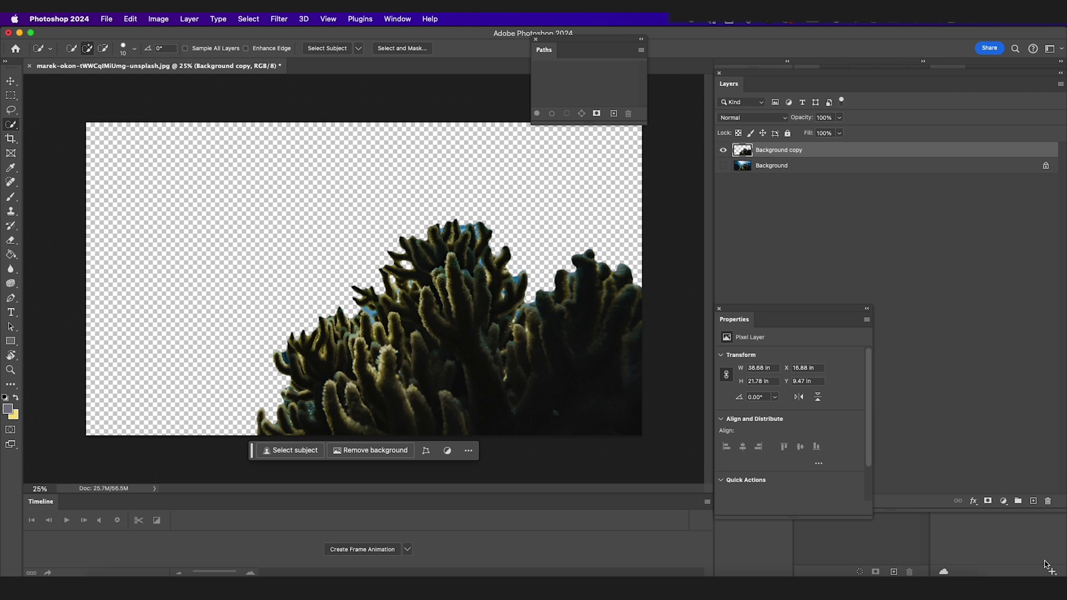
key("v")
left_click_drag(532, 343, 542, 367)
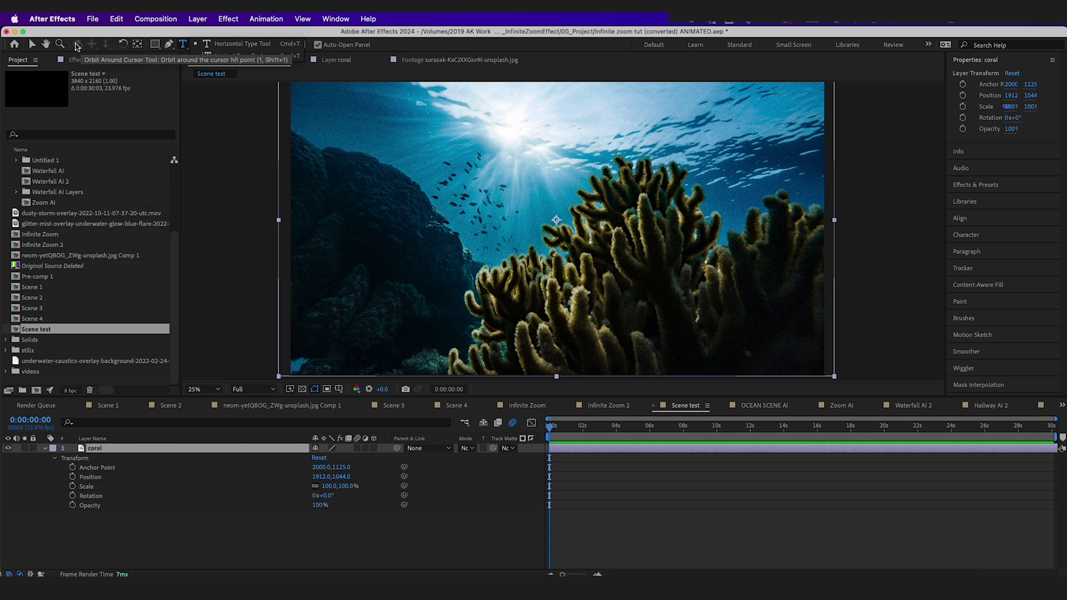
Step: Paint a Roto Brush foreground stroke across the coral in the Layer viewer
key("v")
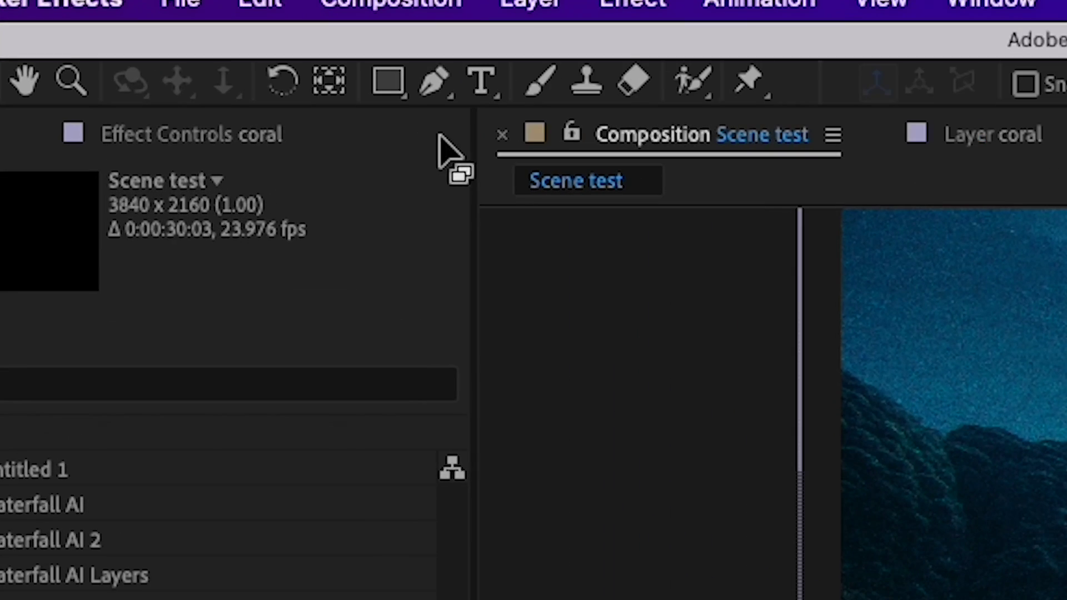
left_click(165, 46)
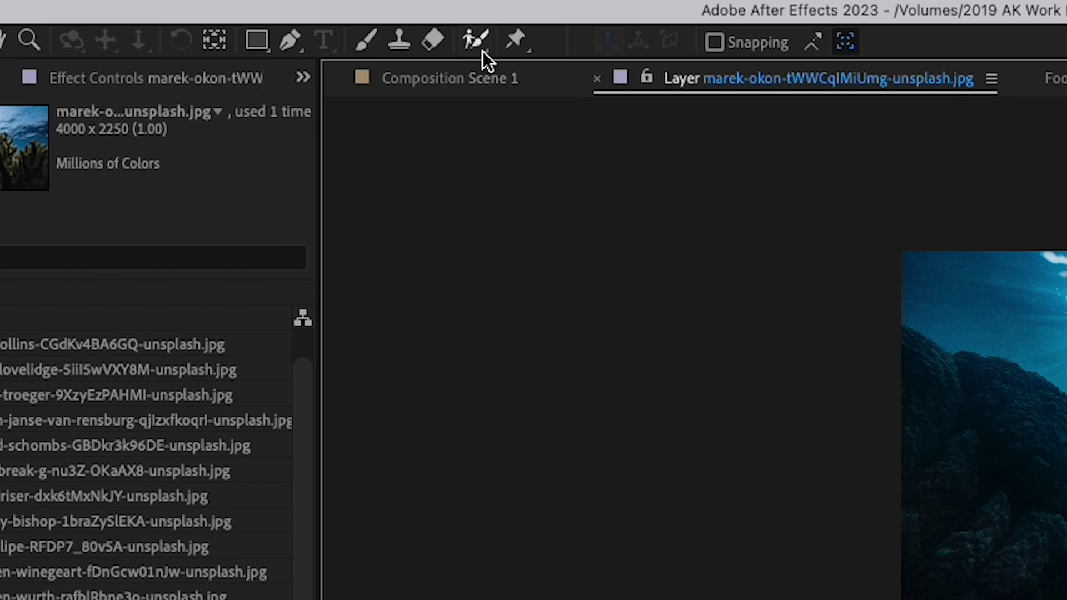
left_click(482, 55)
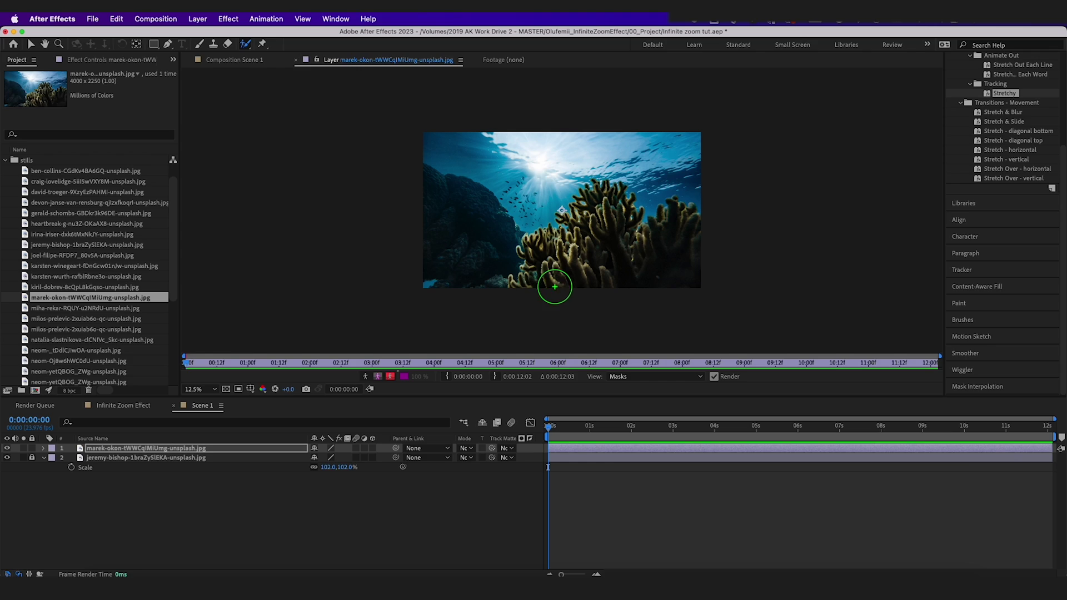
left_click_drag(537, 265, 540, 233)
mouse_move(502, 356)
left_mouse_down()
mouse_move(558, 354)
mouse_move(588, 314)
mouse_move(612, 312)
mouse_move(688, 376)
mouse_move(762, 360)
mouse_move(547, 422)
mouse_move(774, 373)
left_mouse_up()
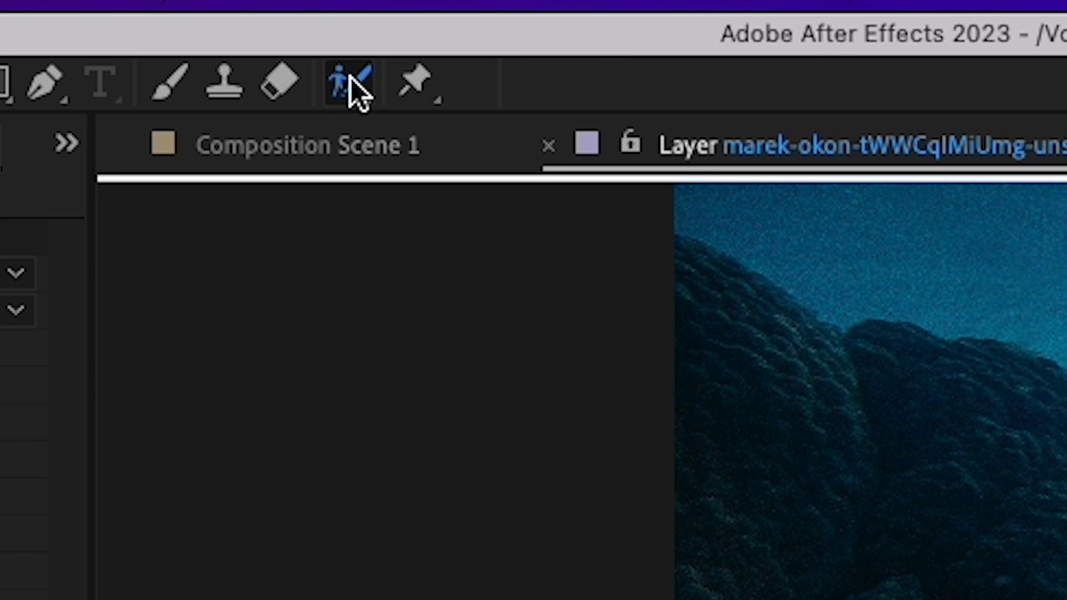
Step: Refine the coral's fuzzy top edge with Refine Edge and scrub the timeline to propagate the matte
left_click(351, 78)
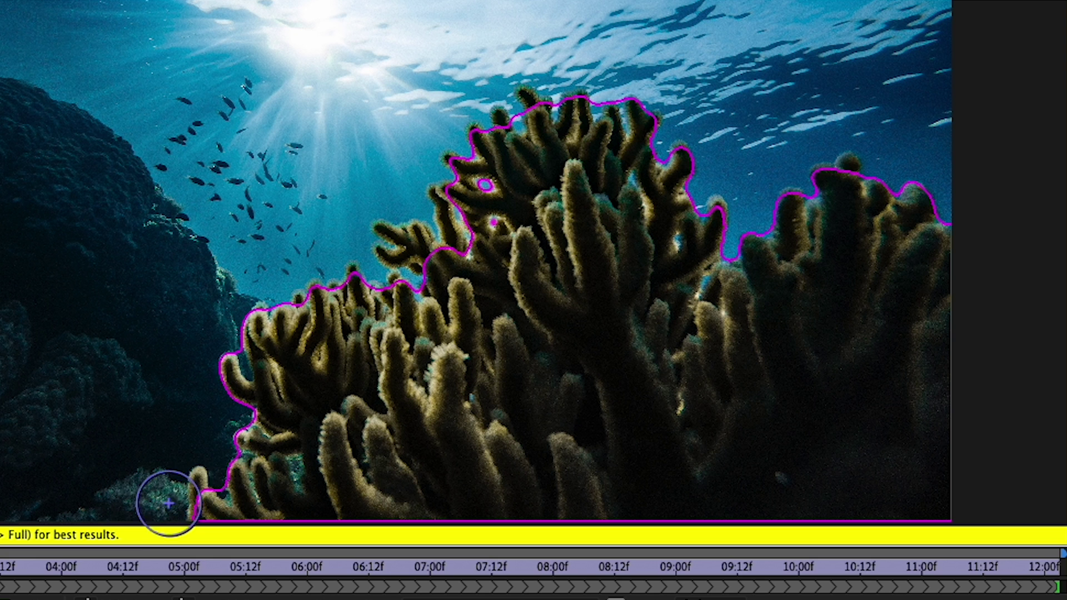
mouse_move(165, 500)
left_mouse_down()
mouse_move(242, 397)
mouse_move(397, 246)
mouse_move(459, 159)
mouse_move(643, 128)
mouse_move(822, 191)
left_mouse_up()
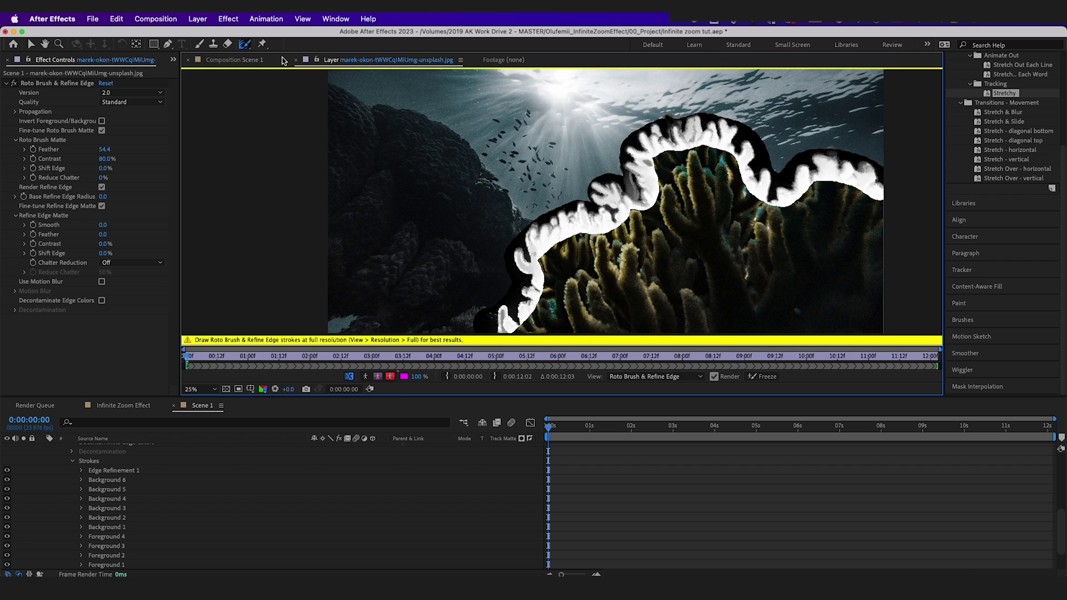
left_click(256, 64)
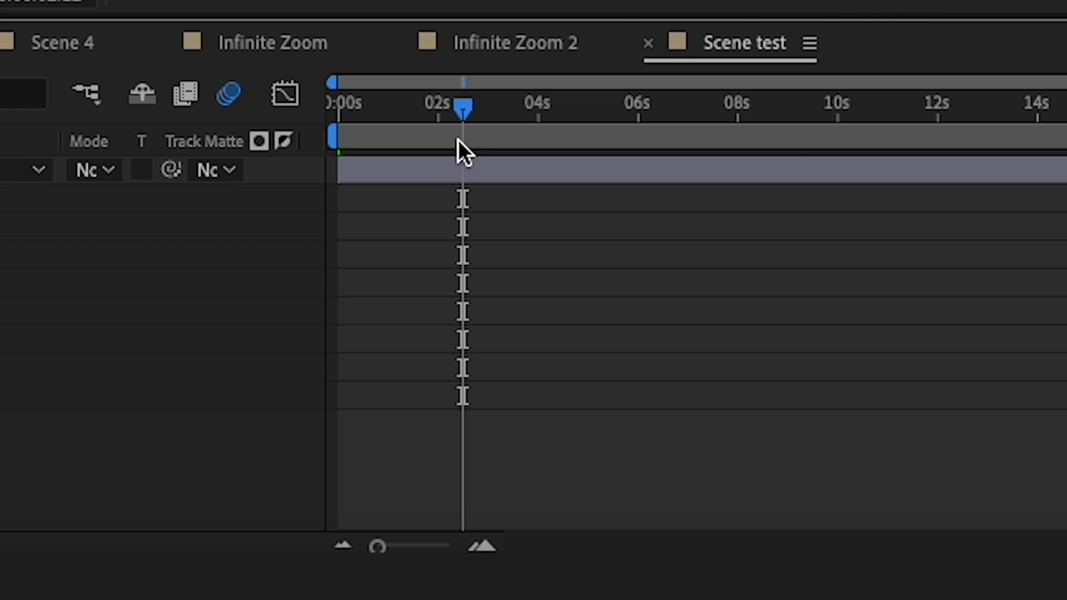
left_click_drag(458, 139, 587, 199)
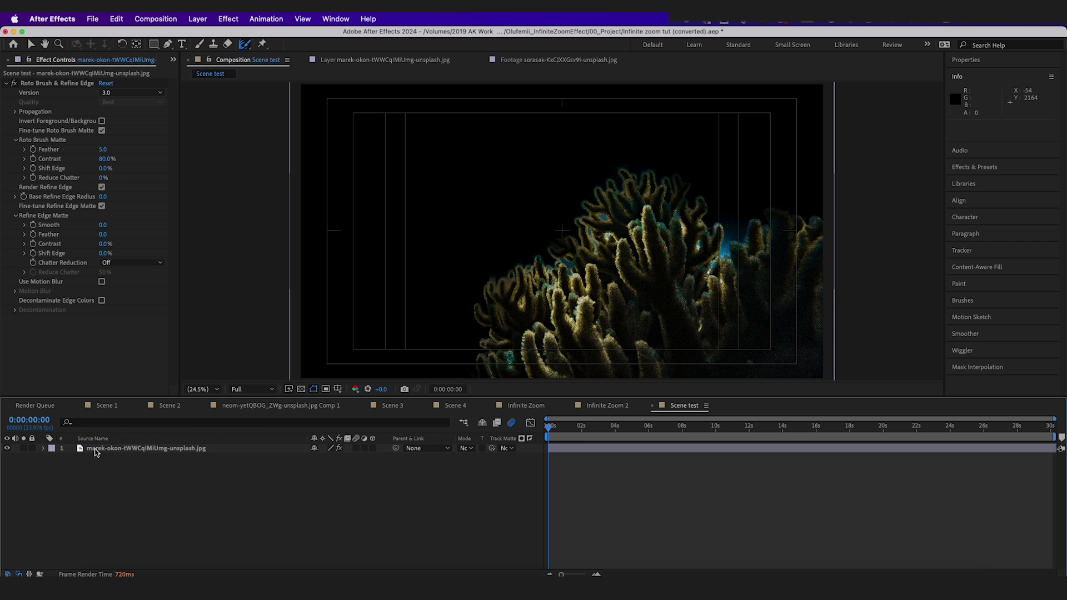
Step: Rename the cut-out layer to 'coral'
left_click(90, 448)
key("Return")
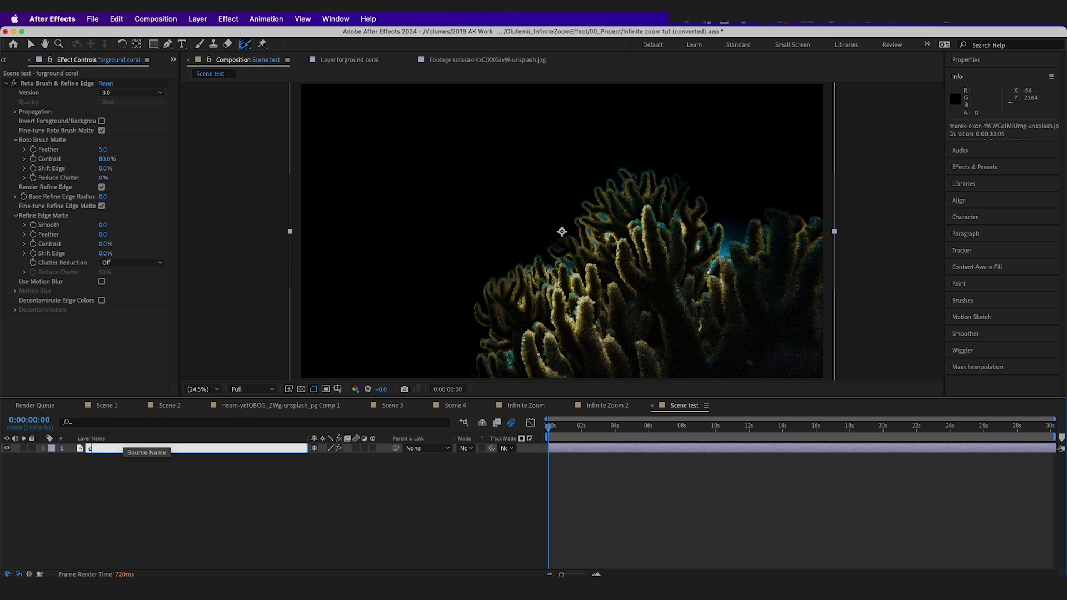
type("coral")
key("Return")
Step: Run Layer > Auto-trace on the coral layer's Alpha channel, inverted, to create outline masks
left_click(166, 479)
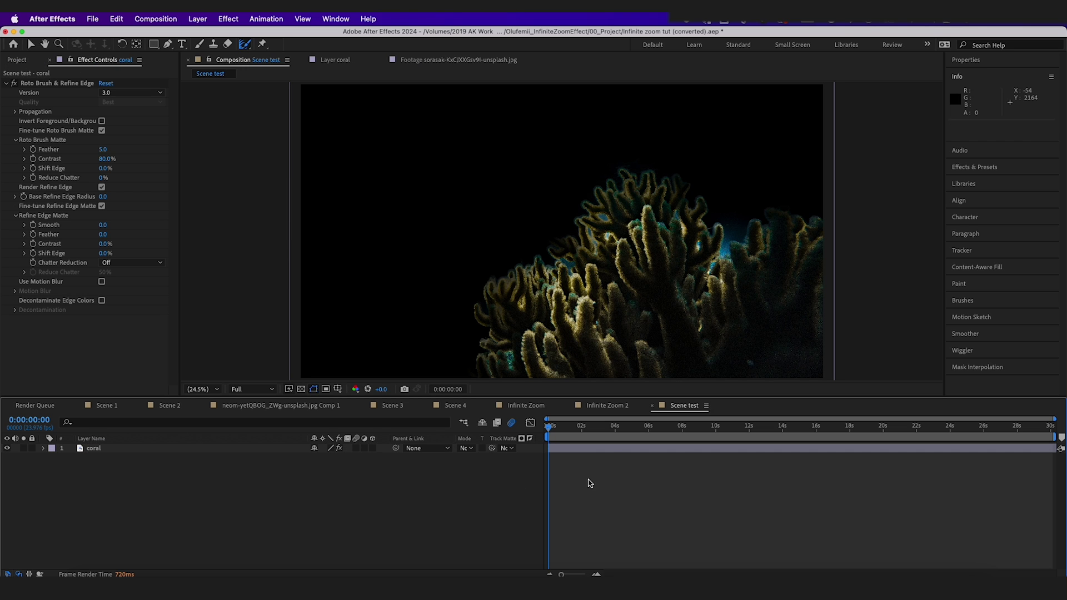
left_click(213, 452)
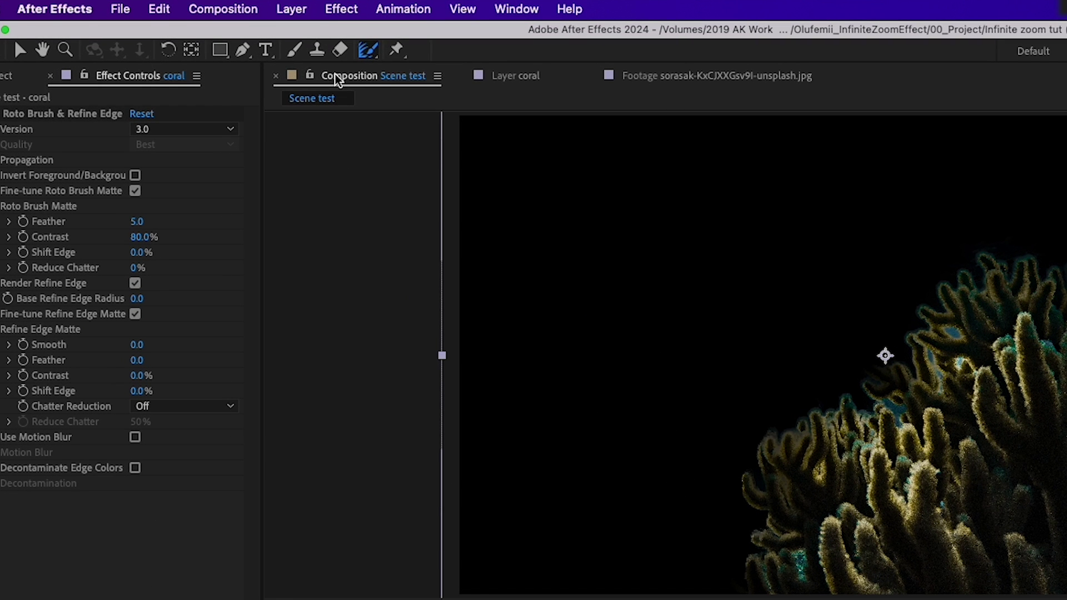
left_click(209, 15)
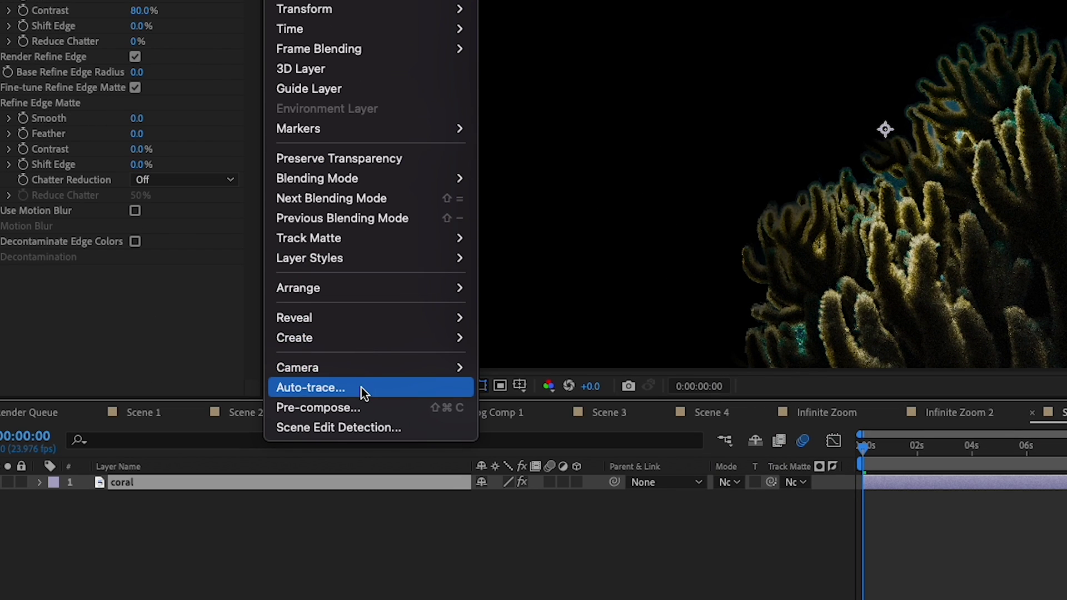
left_click(362, 599)
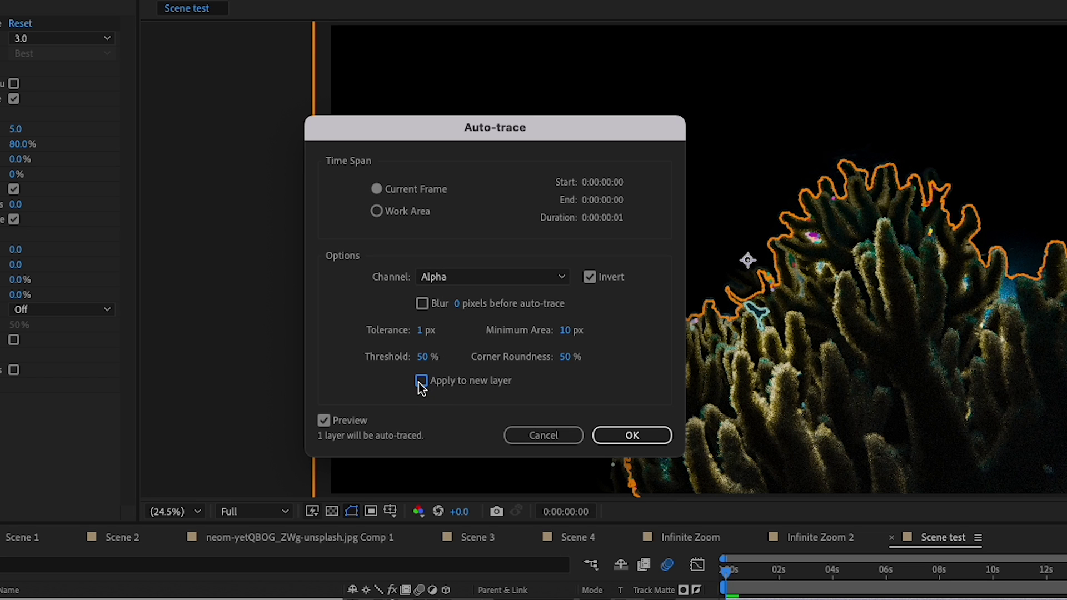
left_click(632, 435)
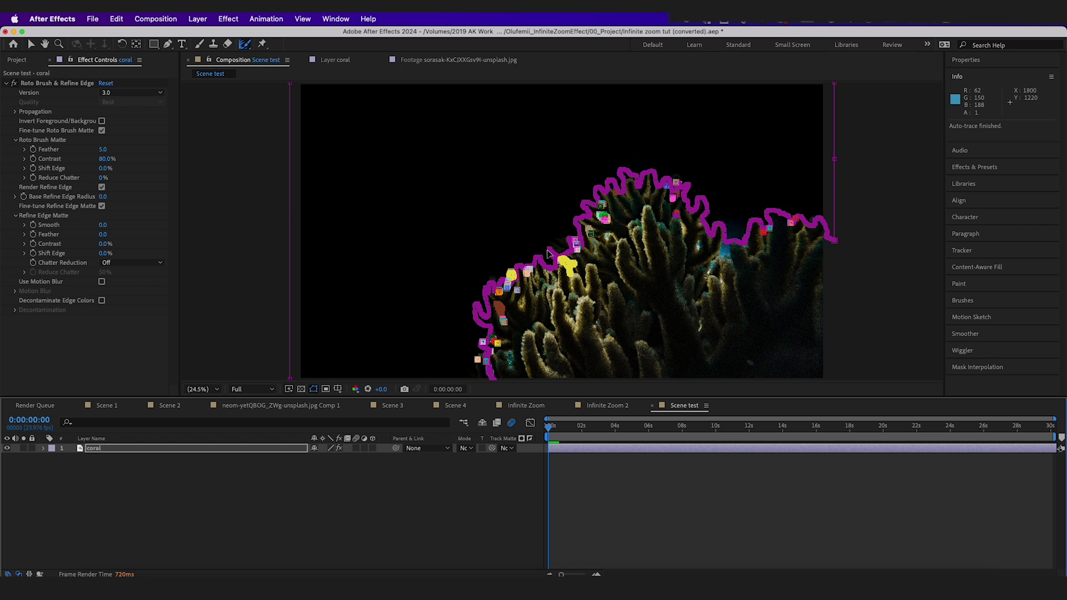
Step: Delete the Roto Brush & Refine Edge effect from the coral layer
key("m")
scroll(126, 501, "down", 20)
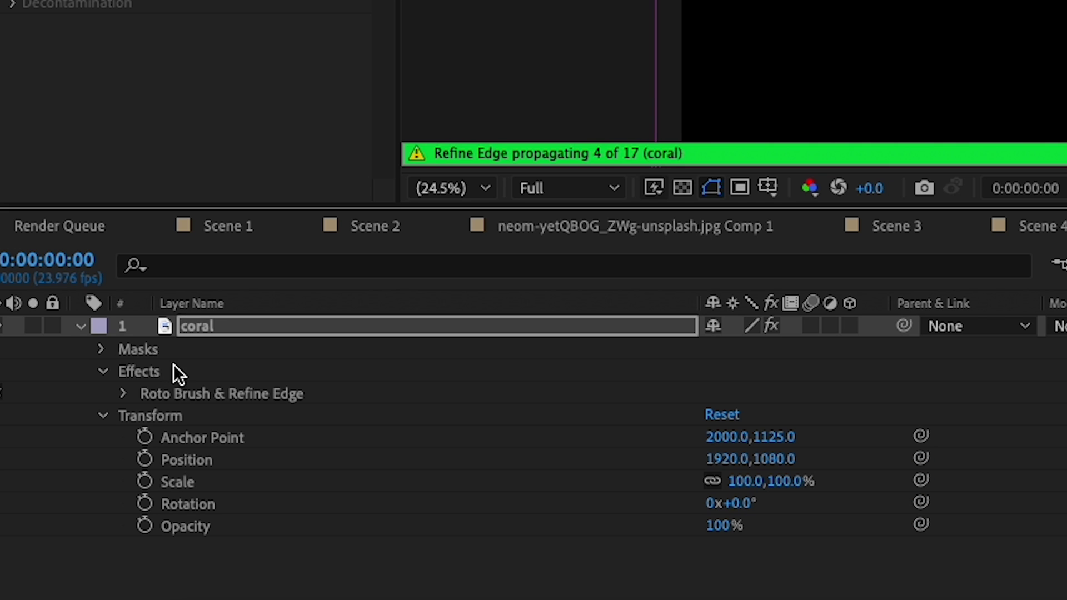
left_click(137, 367)
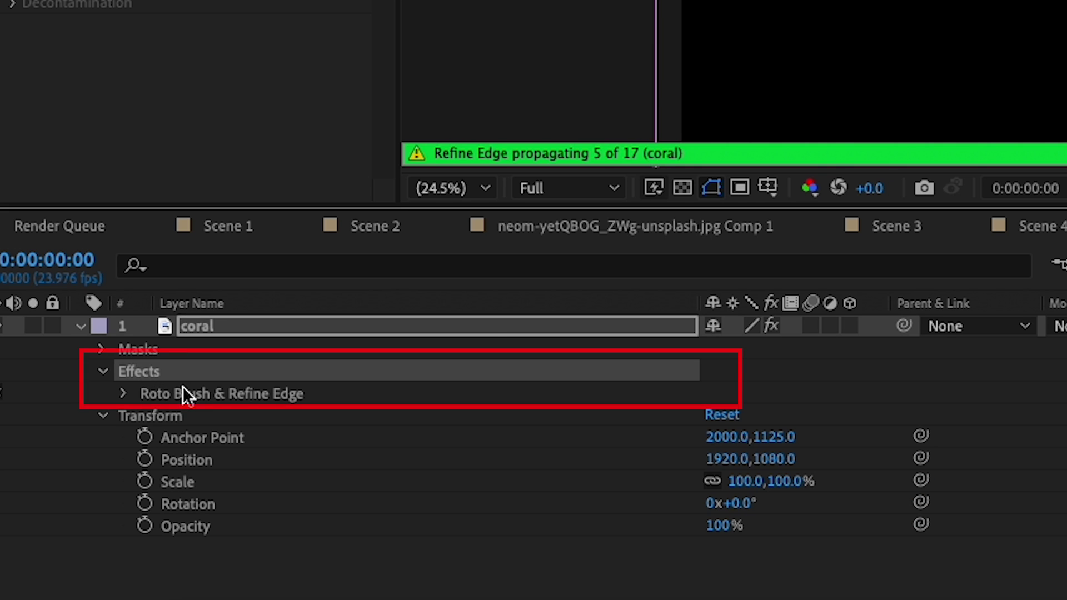
left_click(206, 392)
key("Delete")
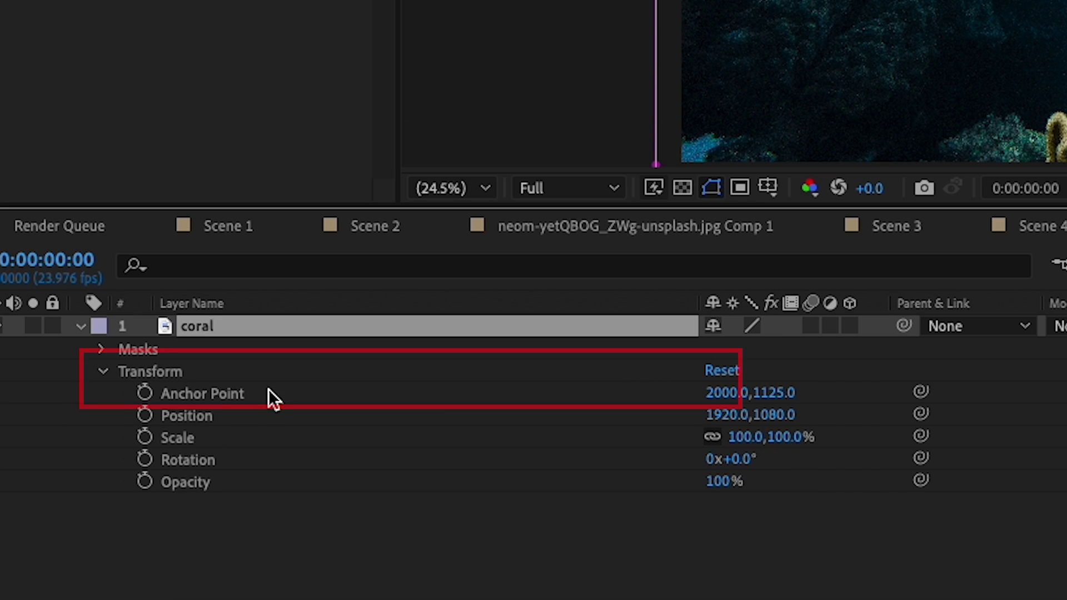
Step: Set Masks 1 through 79 on the coral layer to Subtract
left_click(102, 349)
left_click(186, 350)
scroll(250, 412, "down", 20)
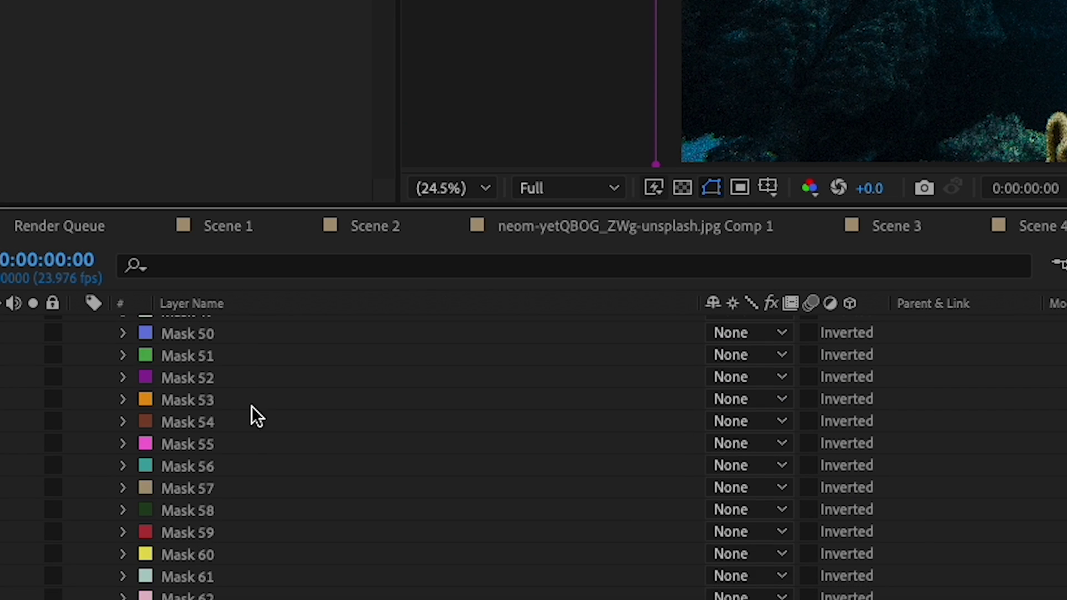
left_click(188, 465, "shift")
left_click(747, 465)
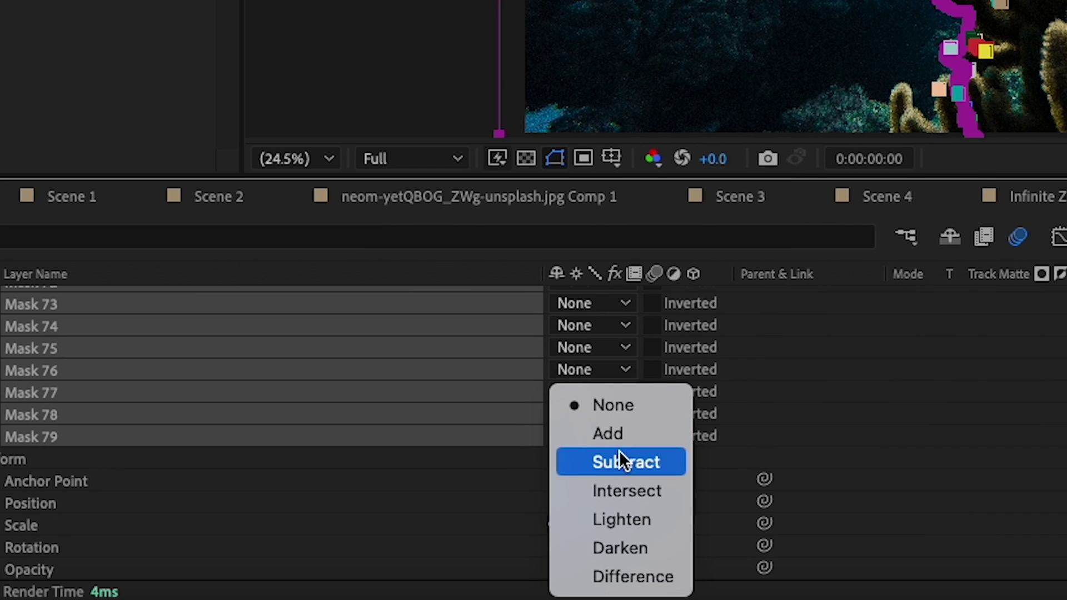
left_click(777, 490)
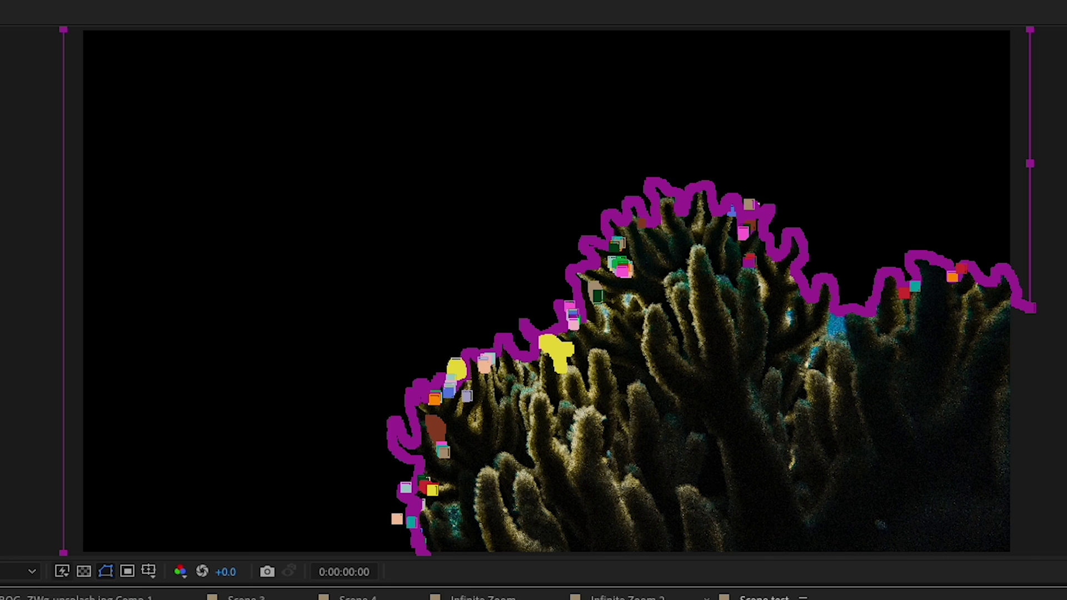
Step: Deselect the layer, preview the coral cutout, and shift it within the frame
key("ctrl+shift+a")
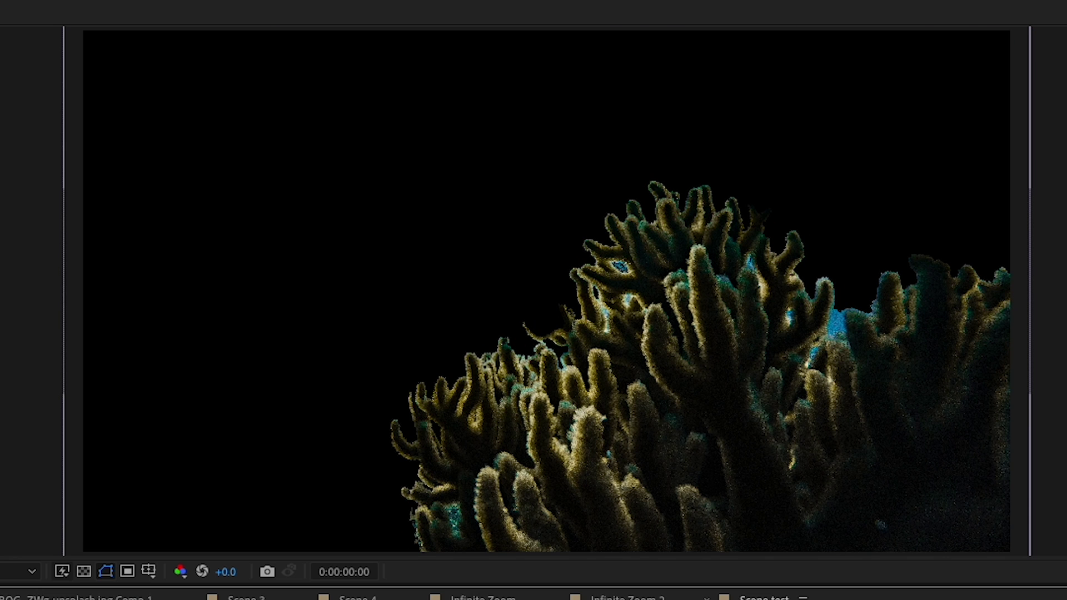
left_click(559, 439)
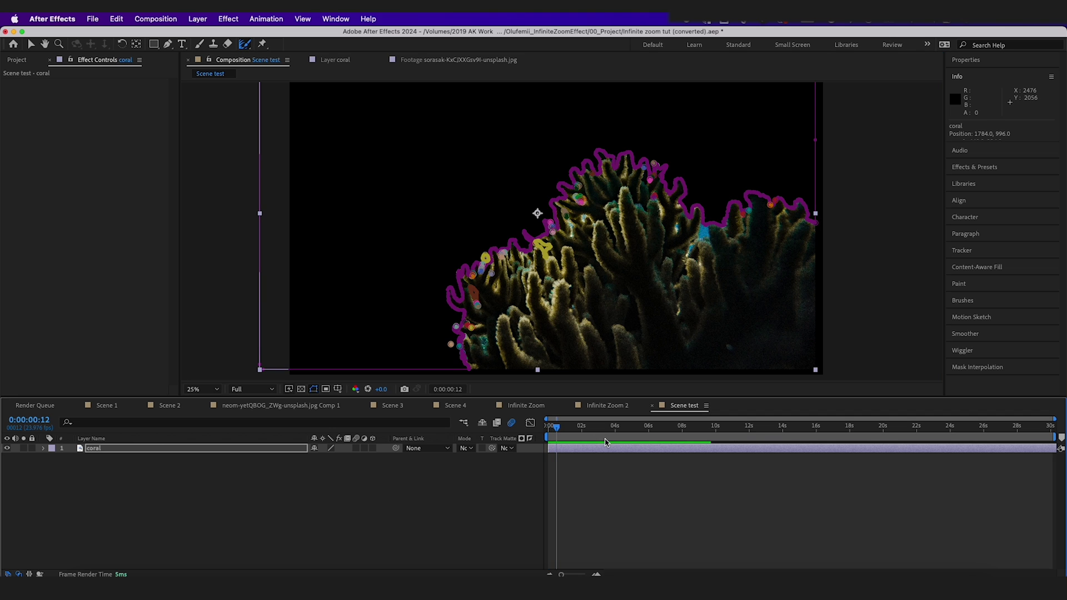
key("space")
key("space")
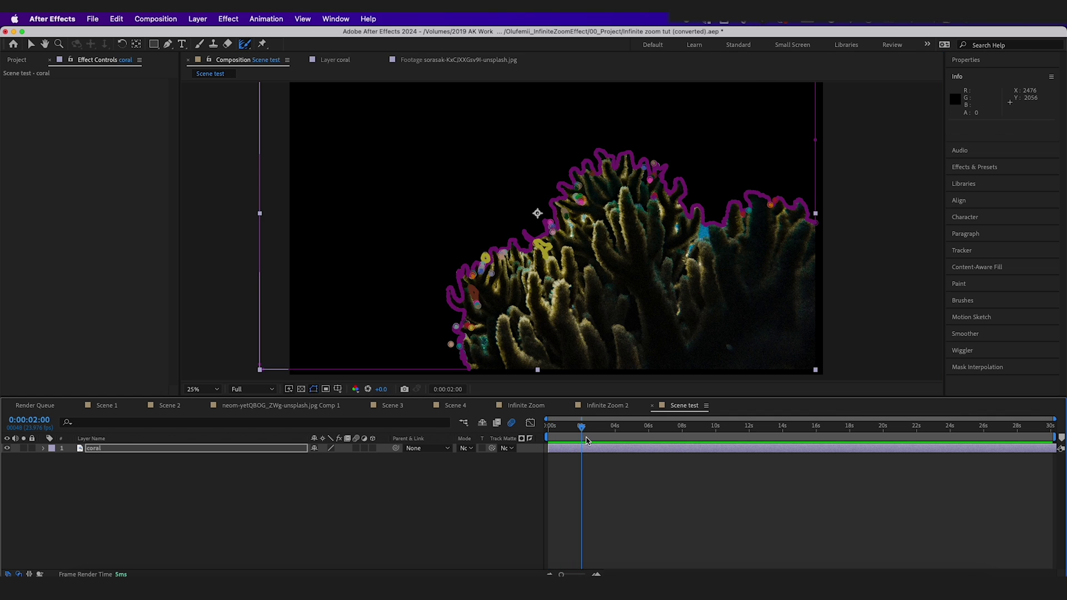
left_click_drag(611, 300, 651, 308)
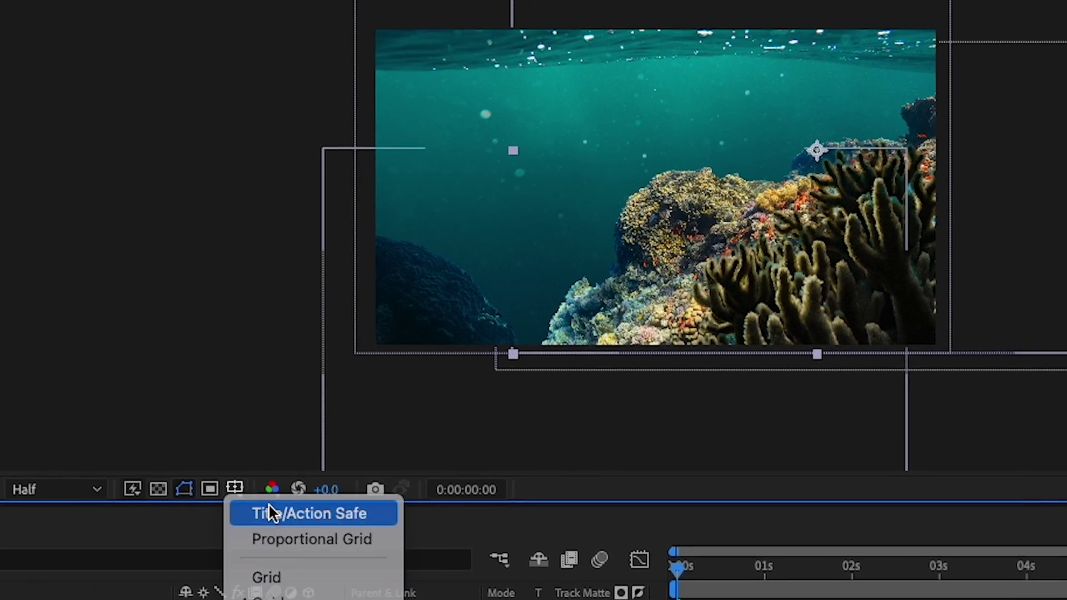
Step: Turn on the Title/Action Safe guides in the viewer
left_click(269, 512)
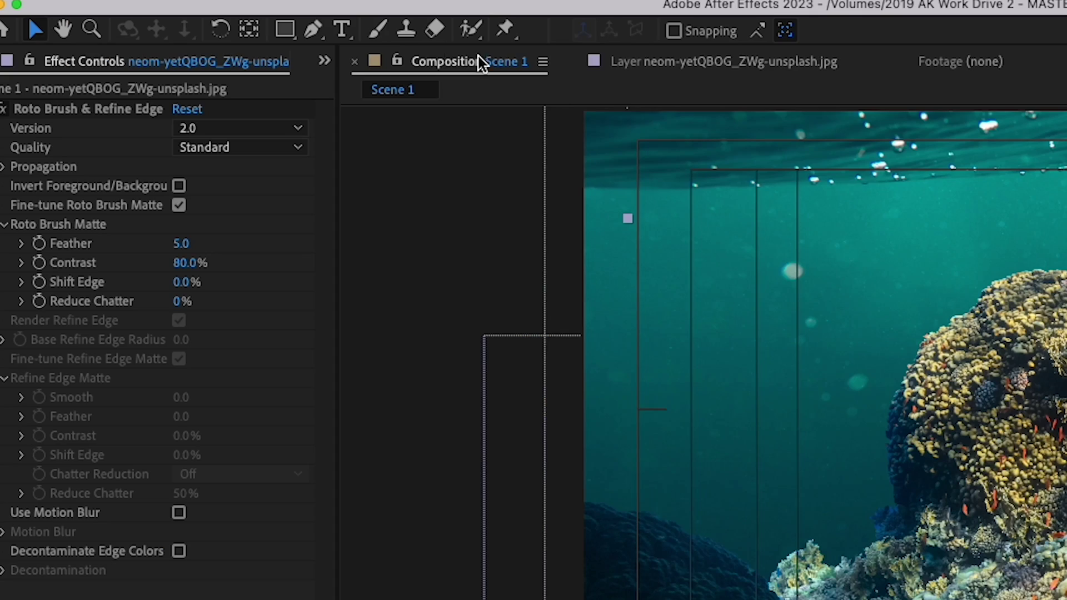
Step: Draw a closed Pen mask around the hole on the neom reef layer and set it to Subtract
left_click(312, 32)
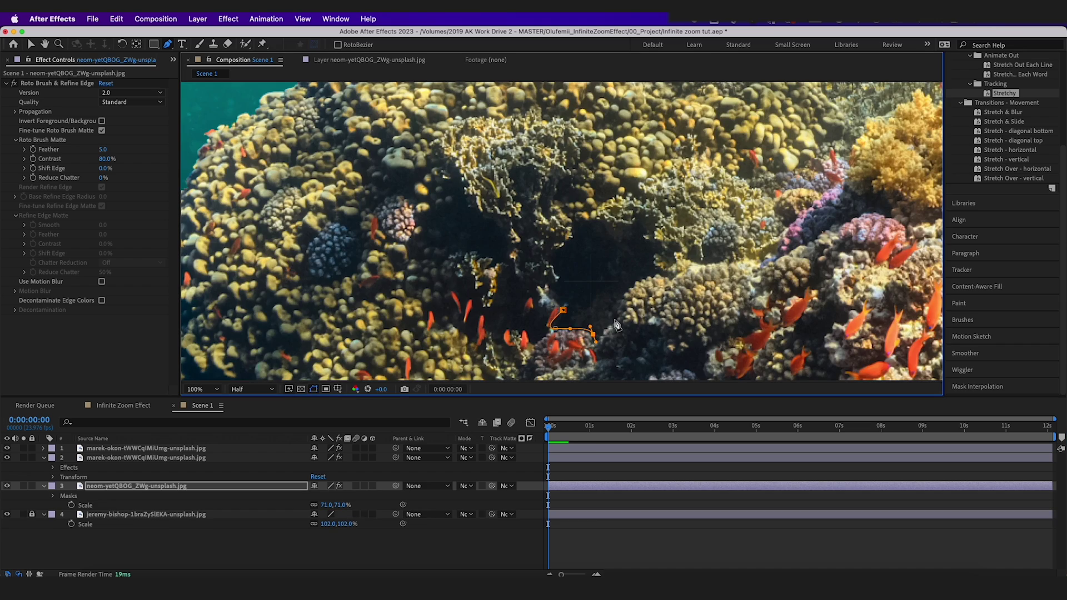
left_click(560, 284)
left_click(560, 298)
left_click(563, 311)
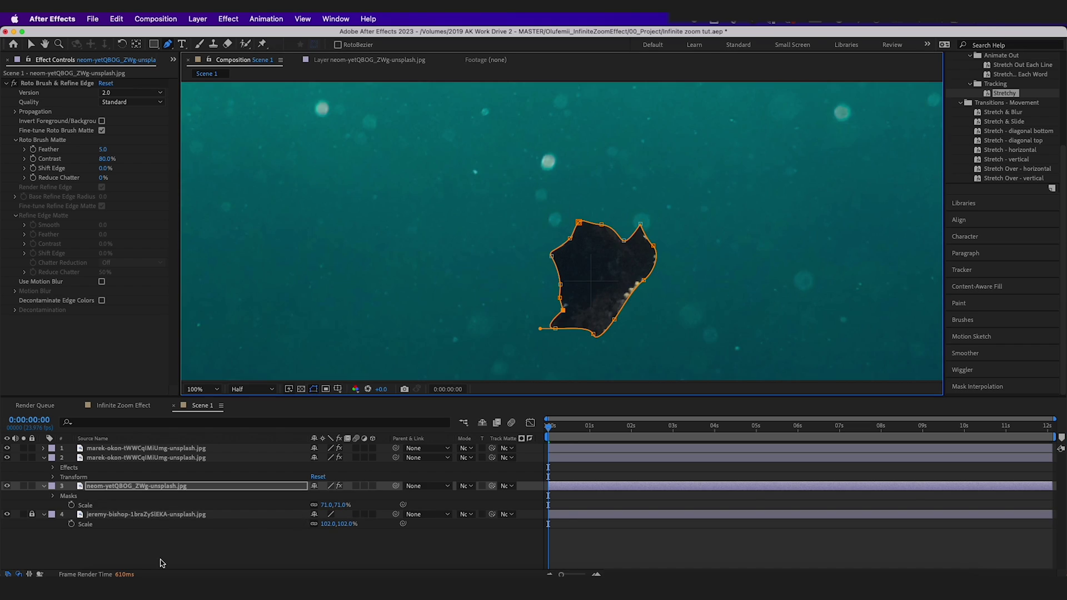
left_click(53, 495)
left_click(62, 506)
left_click(337, 507)
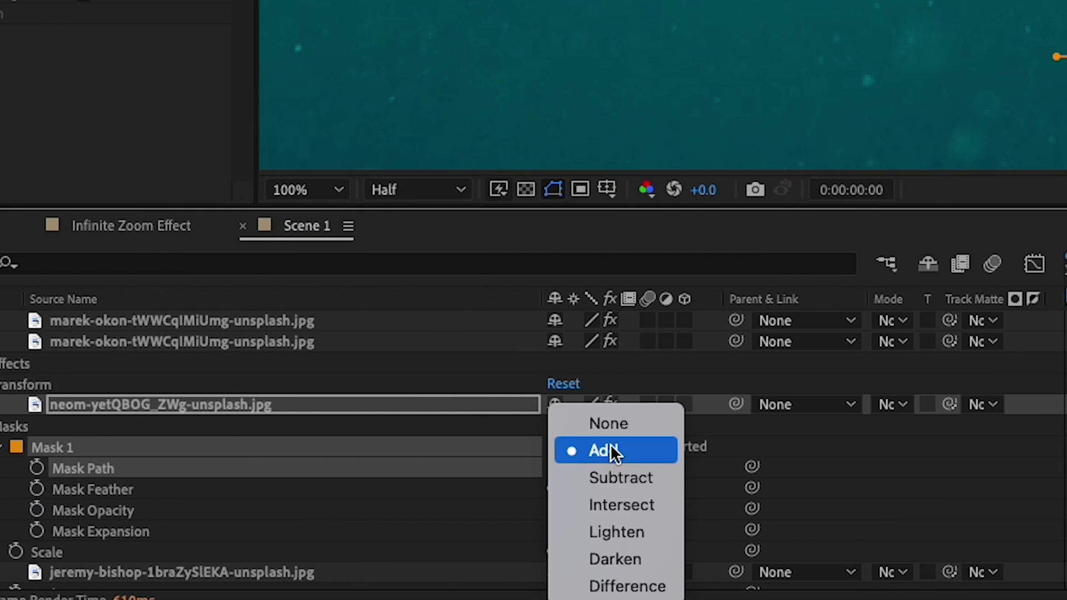
left_click(623, 477)
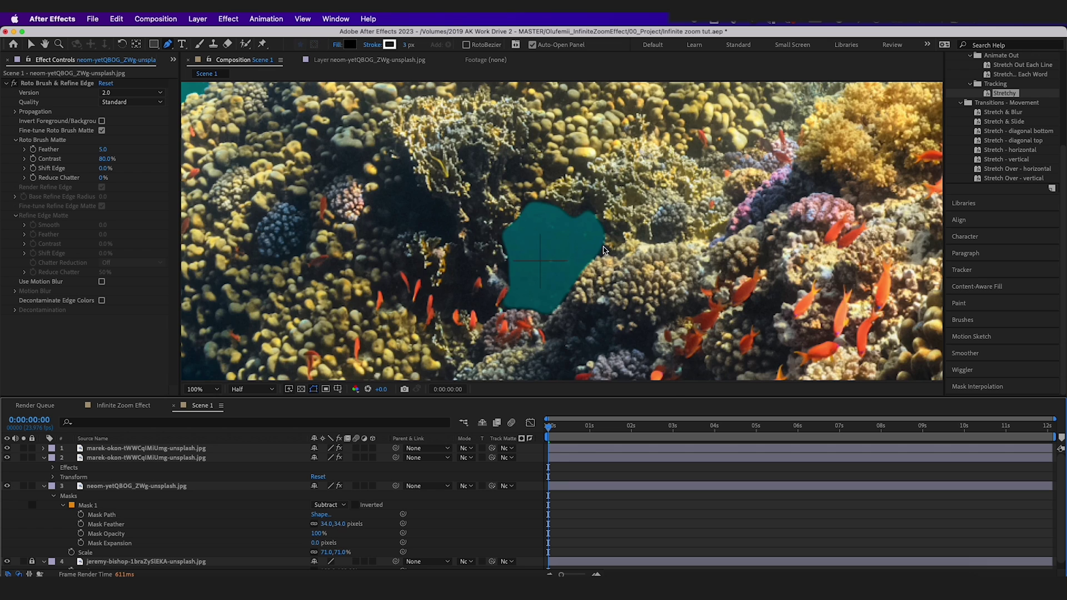
Step: Apply the hole mask to the jeremy-bishop underwater layer and deselect to view the black hole
scroll(493, 283, "down", 4)
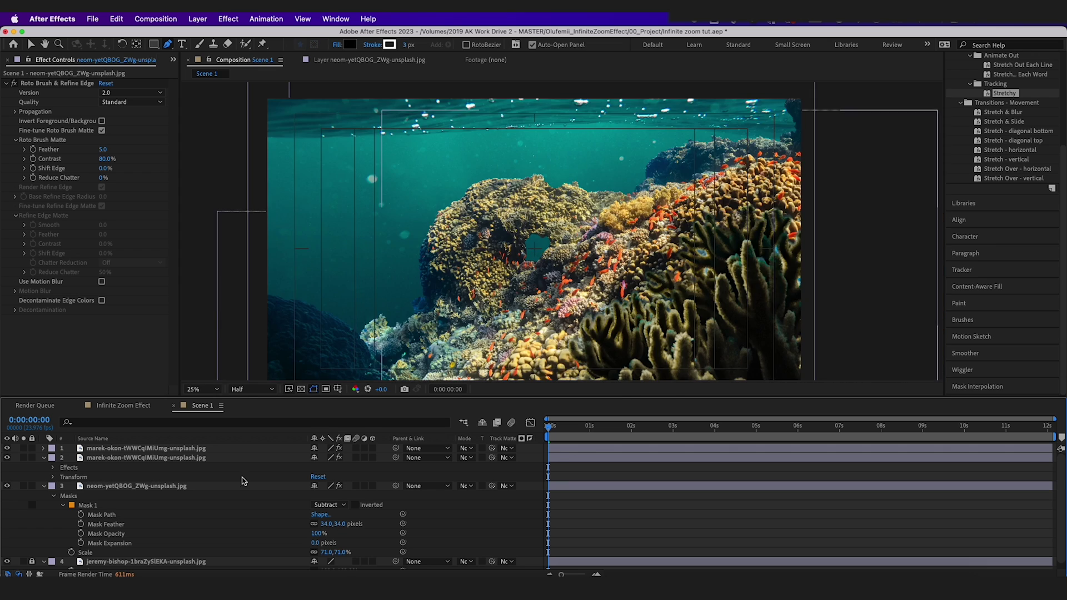
left_click(145, 561)
scroll(528, 202, "up", 4)
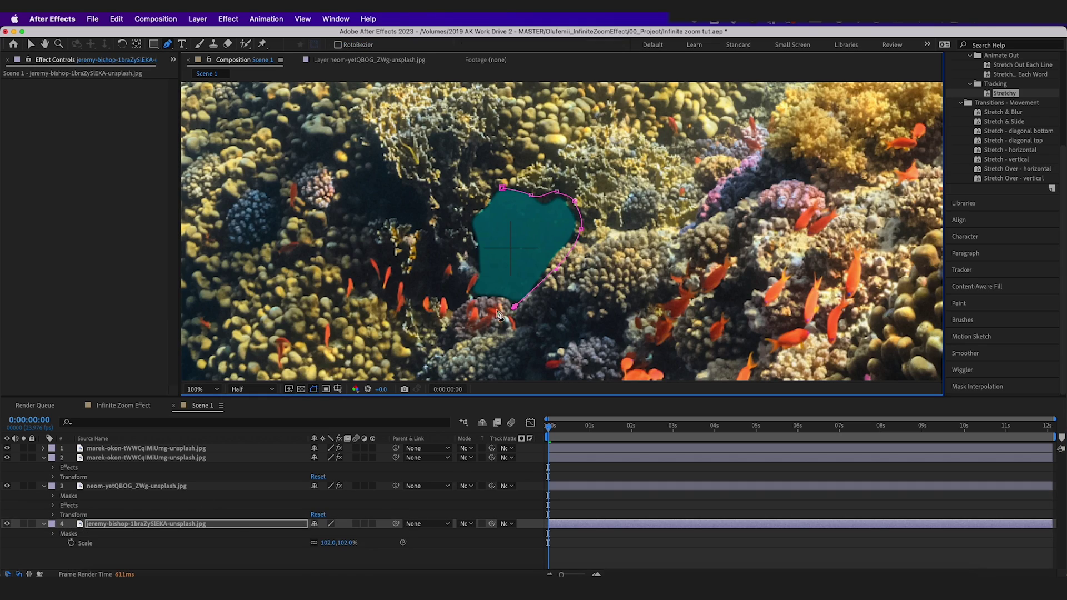
left_click(53, 534)
scroll(559, 243, "down", 4)
key("super+shift+a")
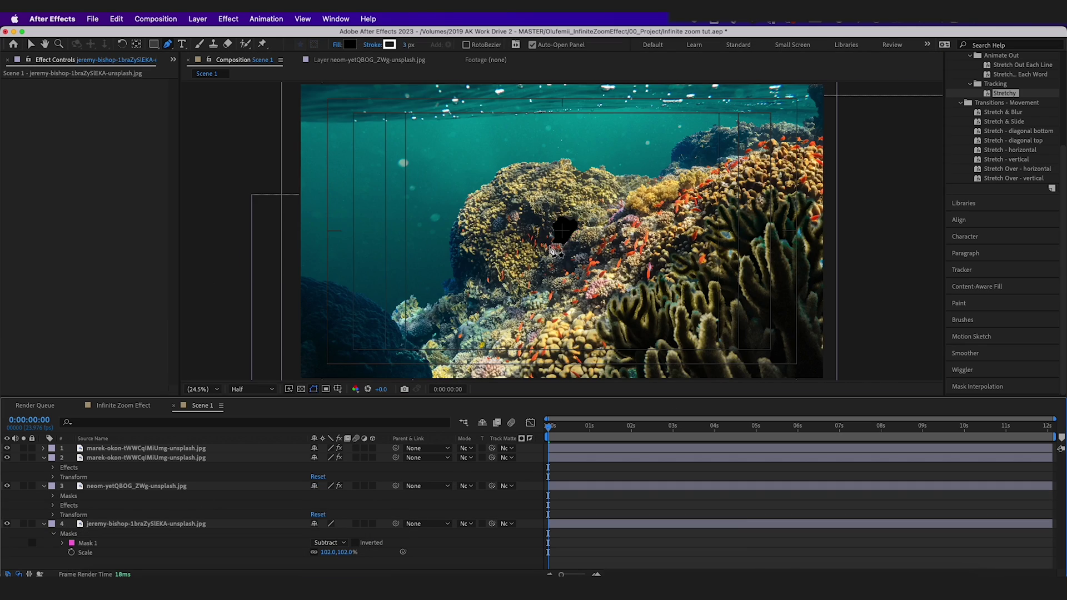
scroll(559, 242, "up", 8)
scroll(578, 196, "down", 4)
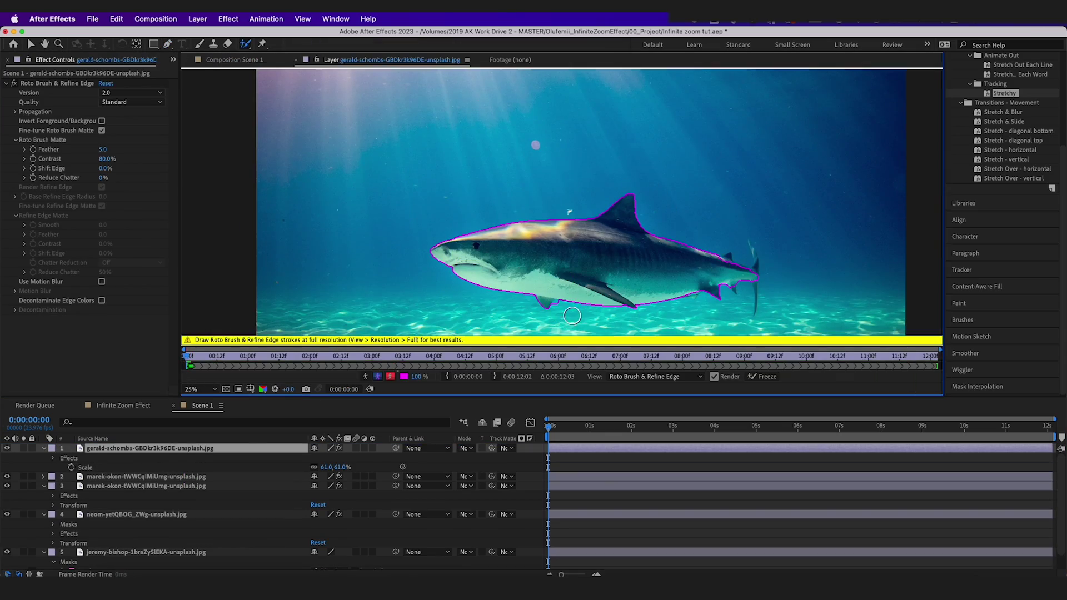
Step: Drag the shark into position within the Scene 1 reef
left_click(244, 62)
left_click_drag(352, 312, 394, 303)
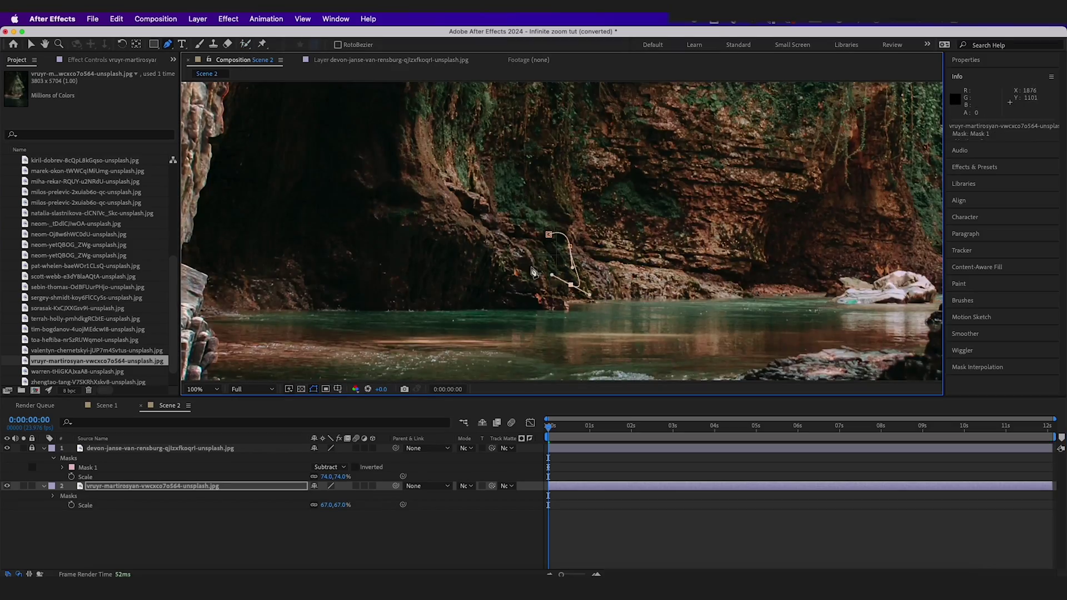
Step: Reshape the cave hole's mask curve and confirm Mask 1 is set to Subtract
left_click_drag(569, 277, 588, 290)
left_click(54, 497)
left_click(732, 529)
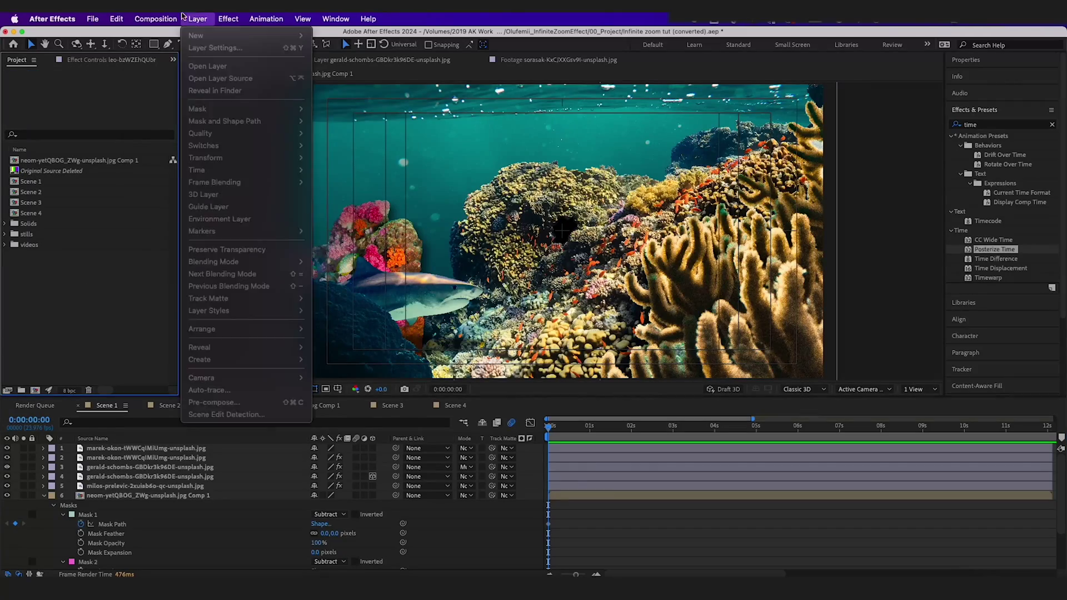
Step: Create an Infinite Zoom composition and place Scene 1 through Scene 4 in it
left_click(167, 52)
type("Infinite Zoom")
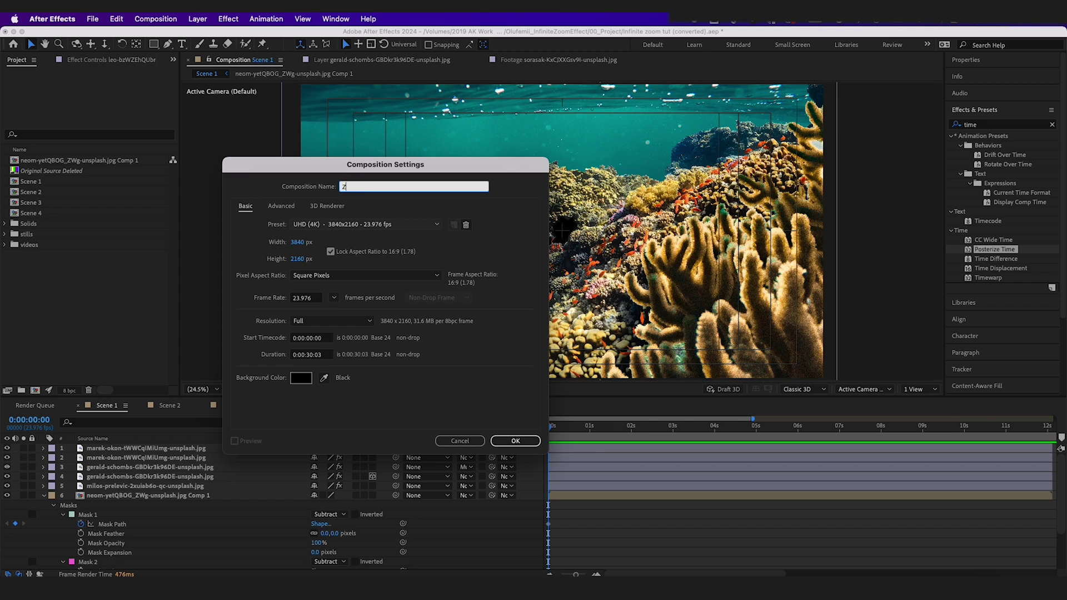
key("Return")
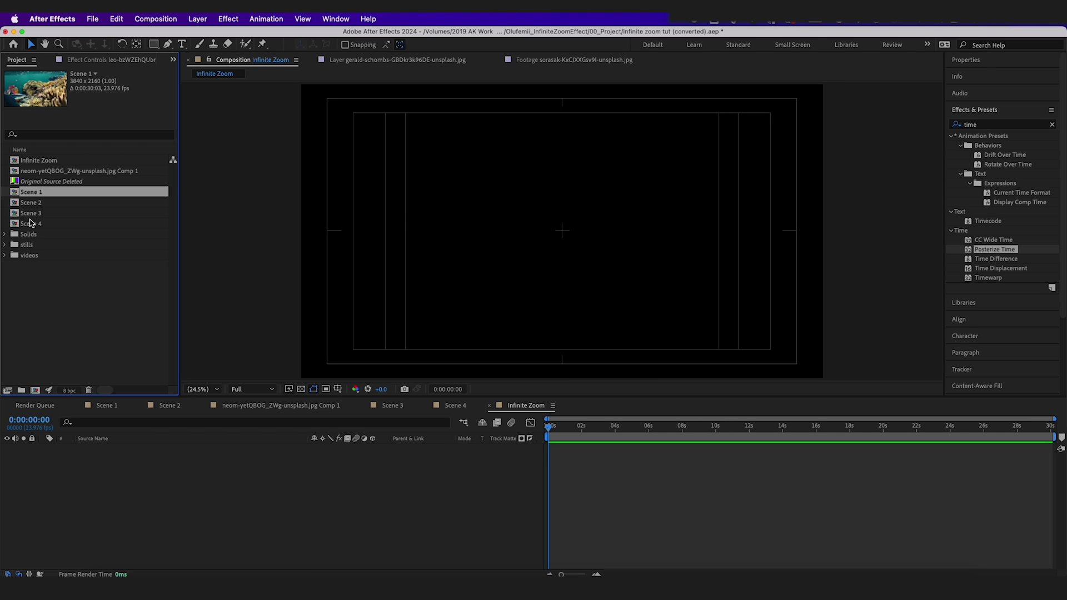
left_click_drag(184, 531, 185, 529)
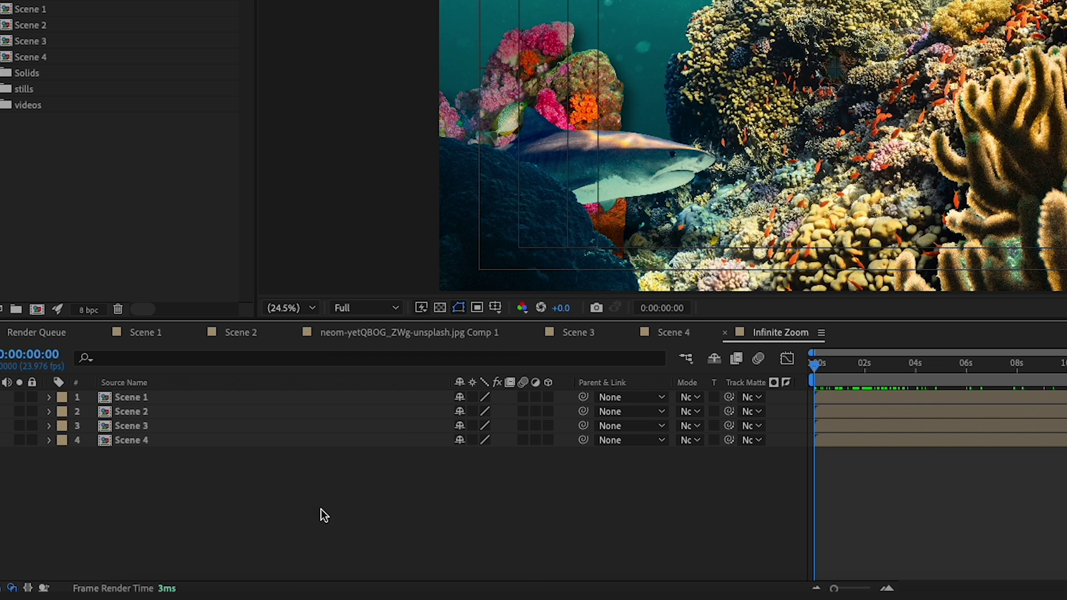
Step: Add a Zoom in null object and parent Scene 1–4 to it
right_click(224, 523)
mouse_move(305, 433)
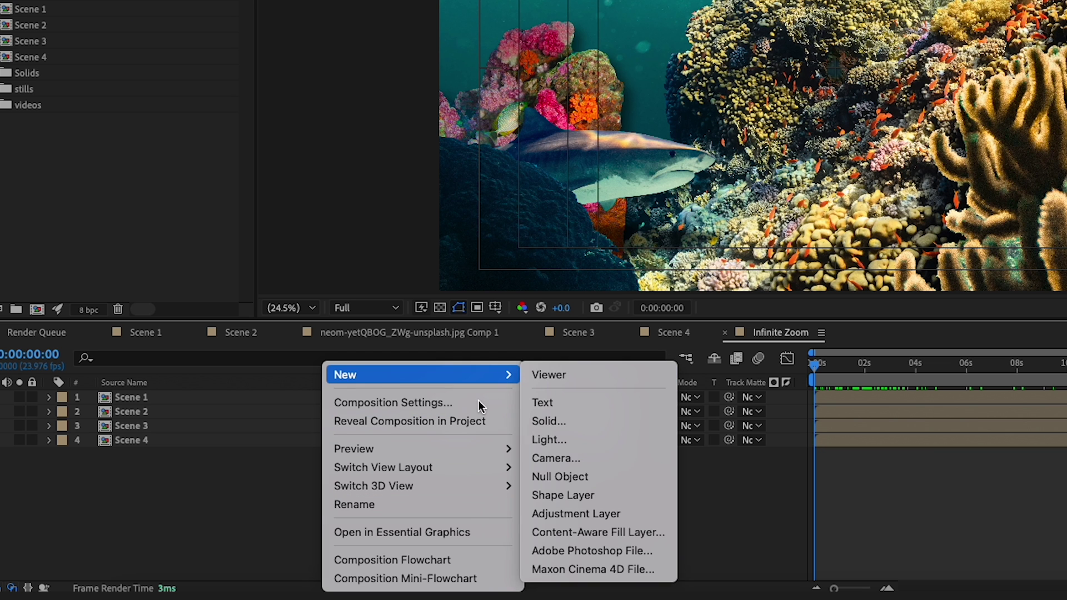
left_click(666, 481)
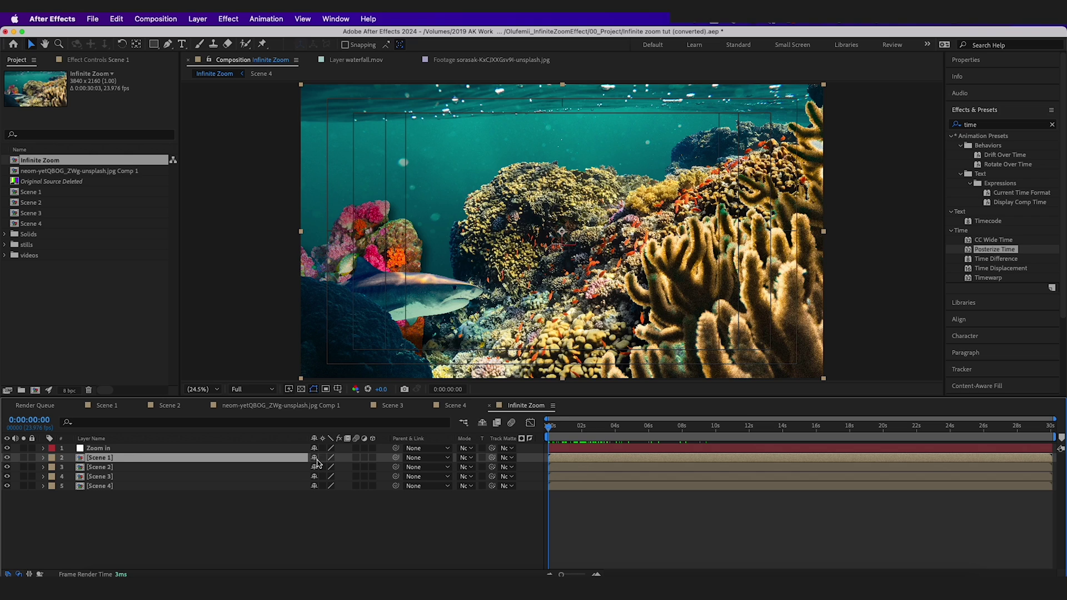
left_click(139, 411)
left_click(148, 454, "shift")
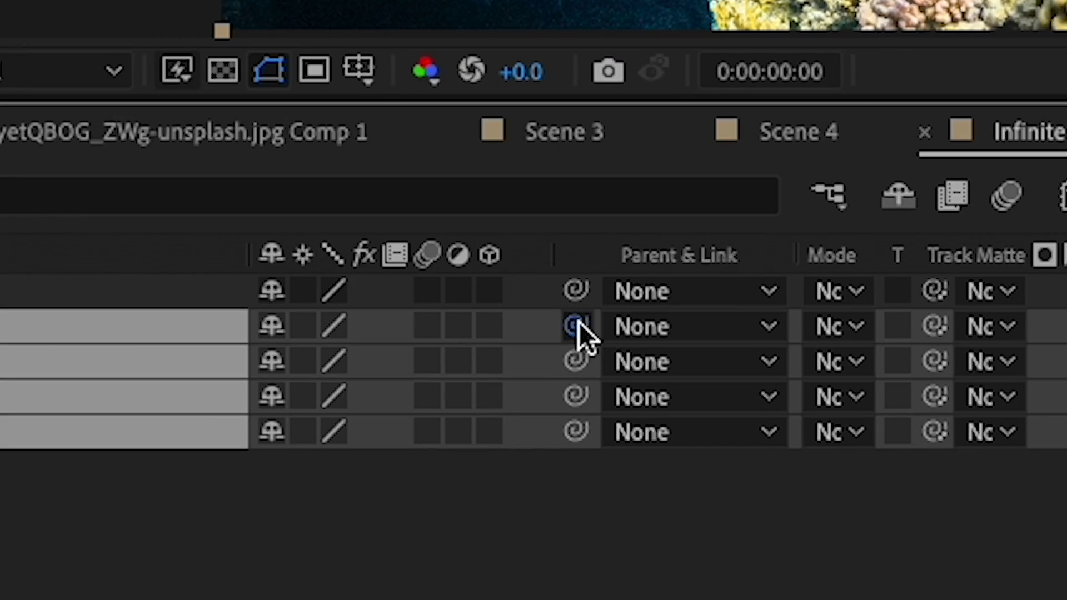
left_click_drag(927, 340, 365, 282)
left_click(626, 283)
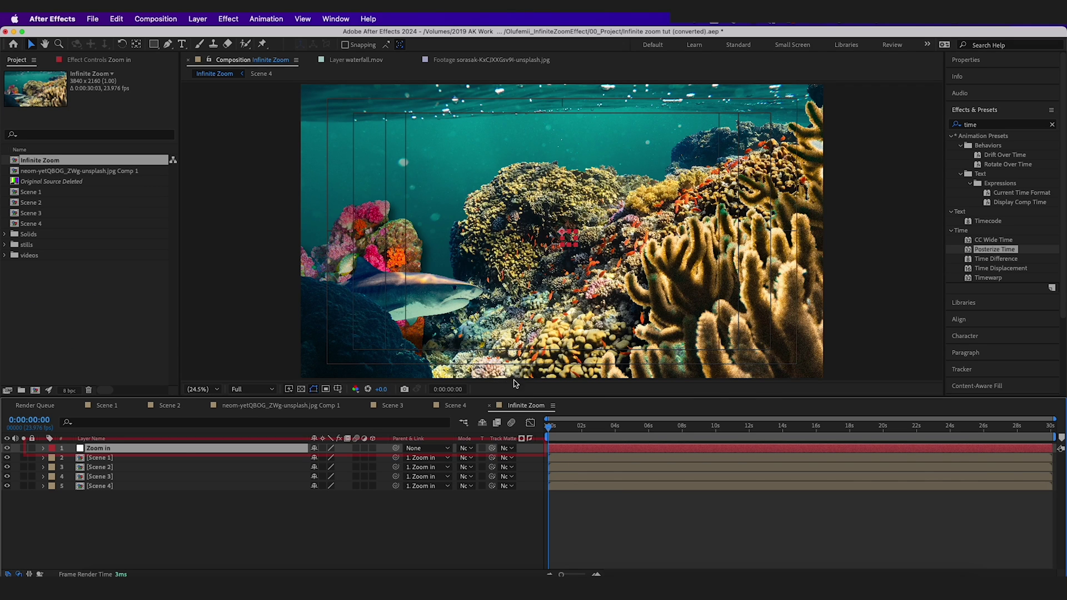
Step: Scale Scene 2 down to about 80% so it fits inside the coral reef opening
scroll(563, 234, "up", 2)
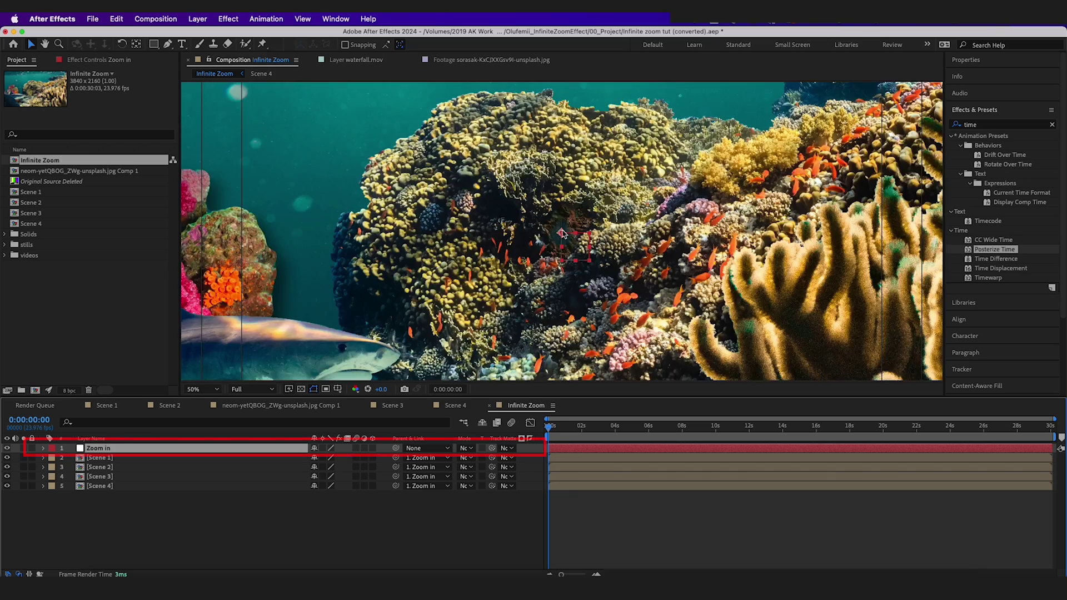
scroll(562, 233, "up", 4)
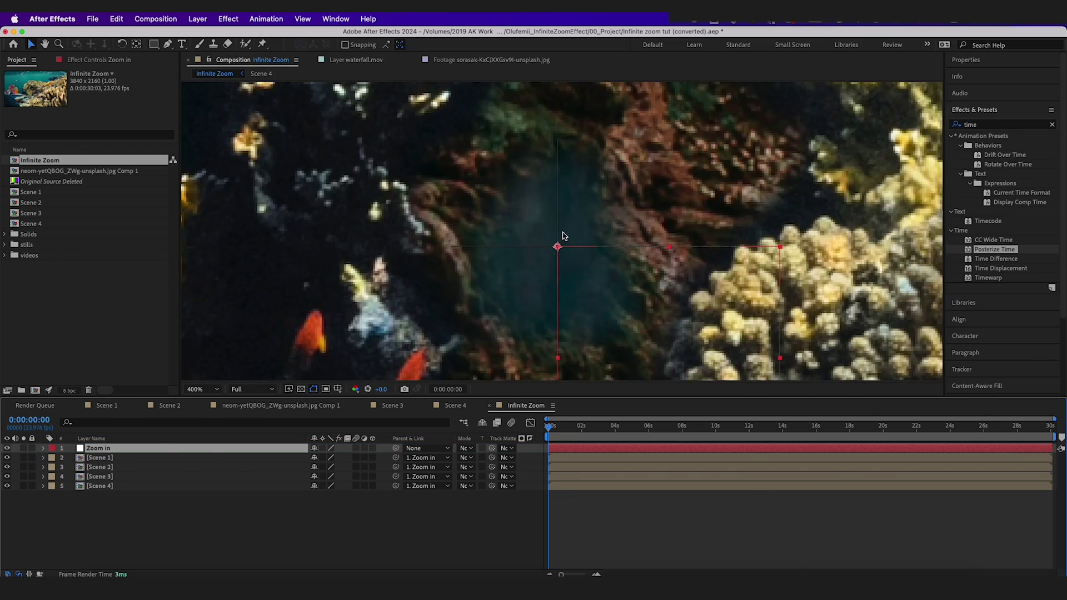
left_click(100, 467)
key("s")
left_click_drag(354, 477, 335, 477)
mouse_move(738, 397)
left_mouse_down()
mouse_move(714, 397)
mouse_move(736, 396)
left_mouse_up()
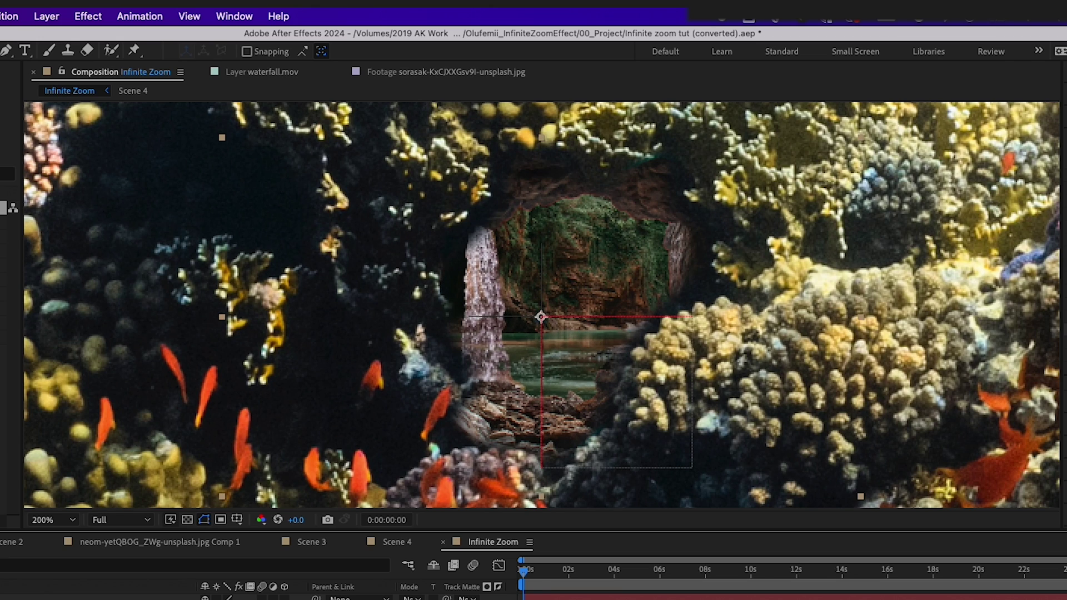
scroll(527, 302, "up", 3)
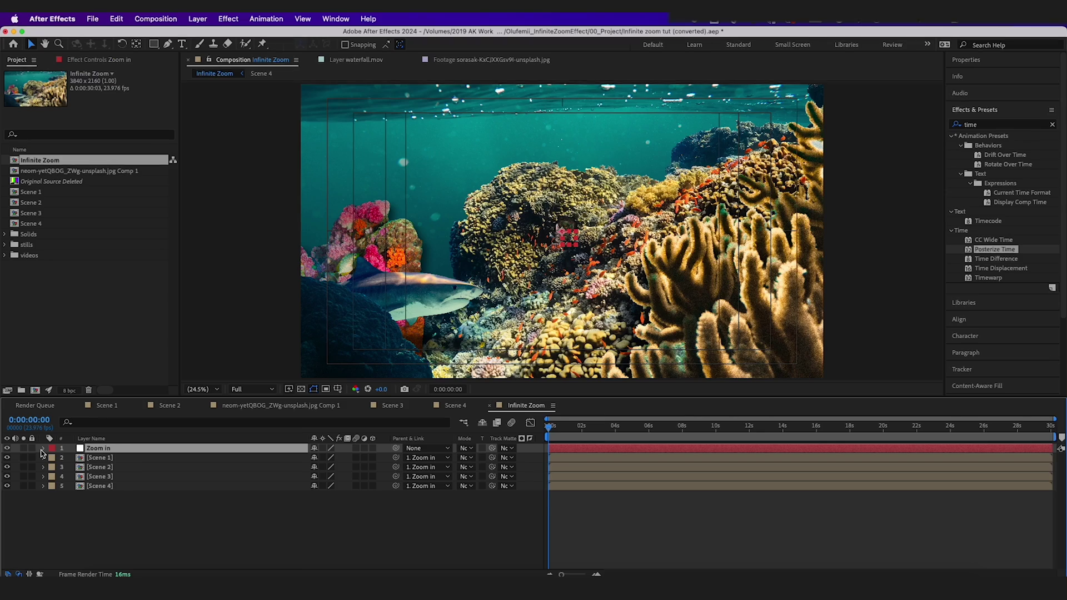
Step: Keyframe the Zoom in null's Scale rising from 100% to about 12983% until the waterfall fills the view
left_click(75, 401)
left_click(92, 419)
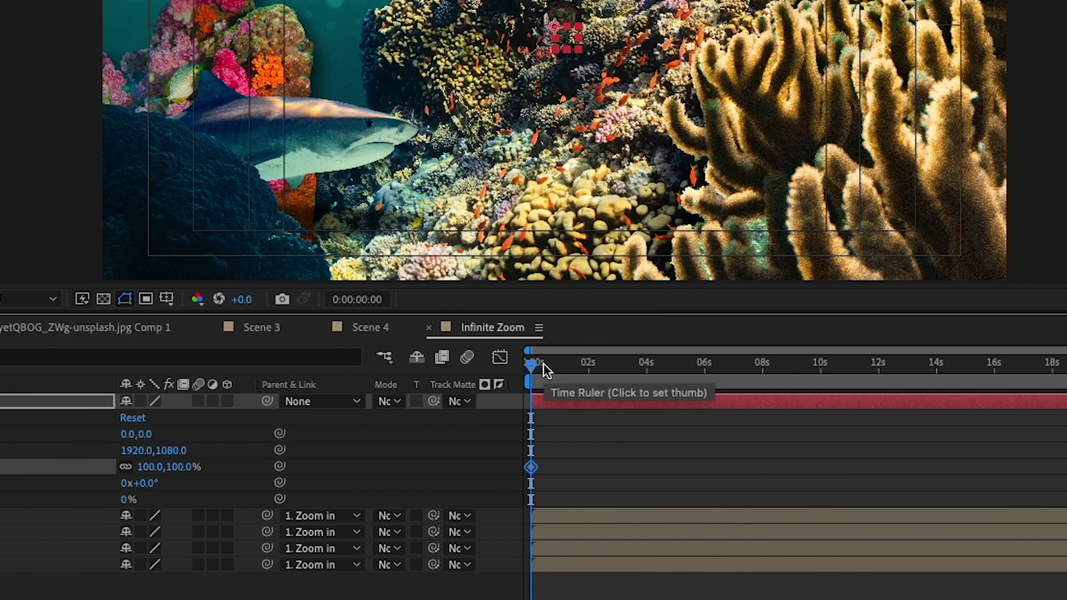
left_click_drag(610, 363, 765, 402)
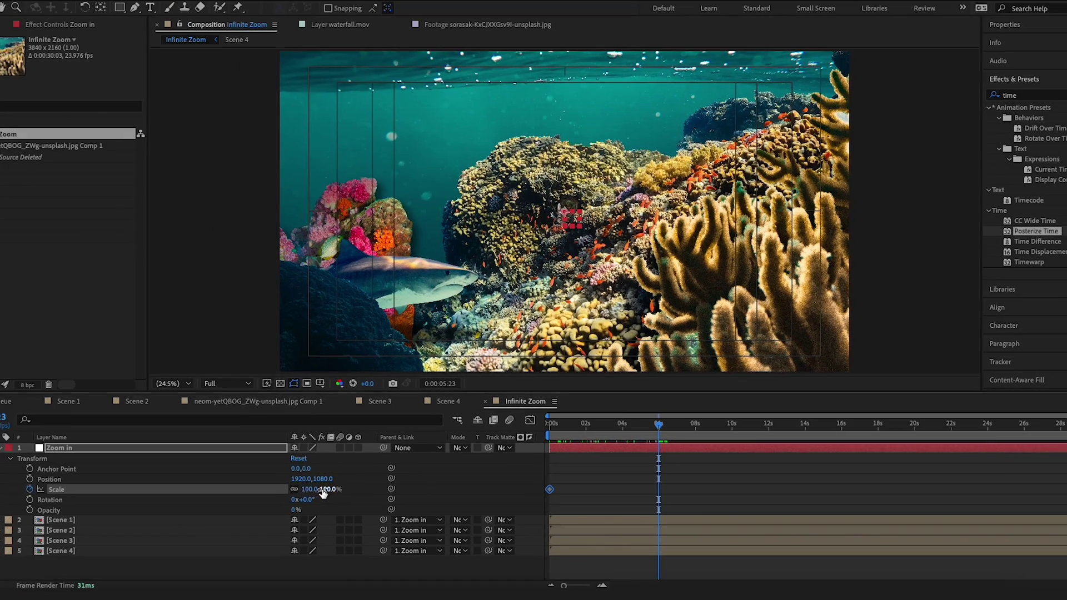
left_click_drag(170, 467, 368, 444)
left_click_drag(446, 474, 703, 449)
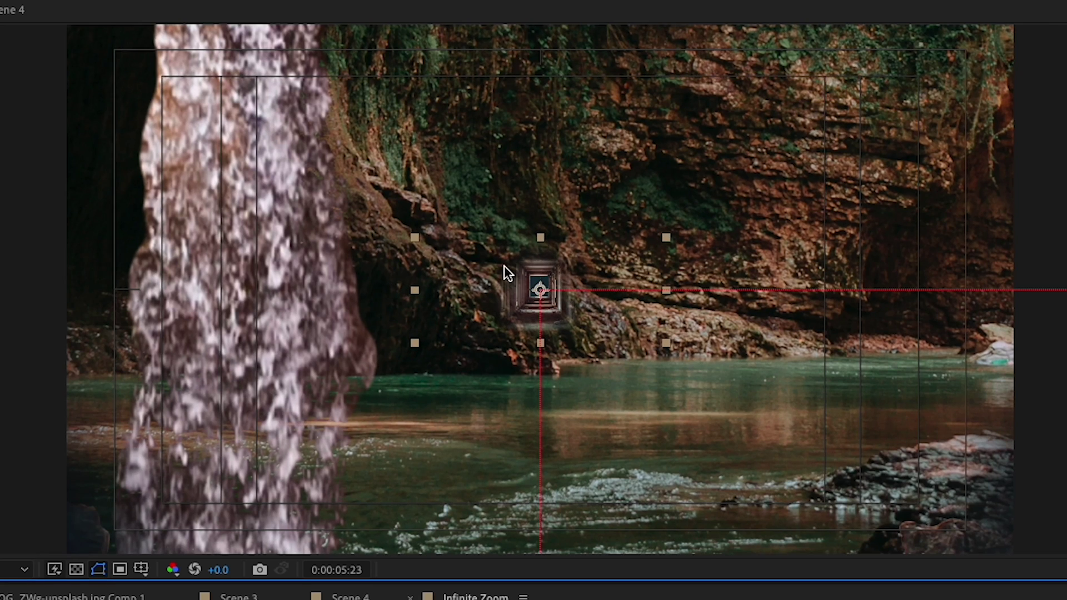
scroll(534, 272, "up", 3)
scroll(866, 184, "down", 2)
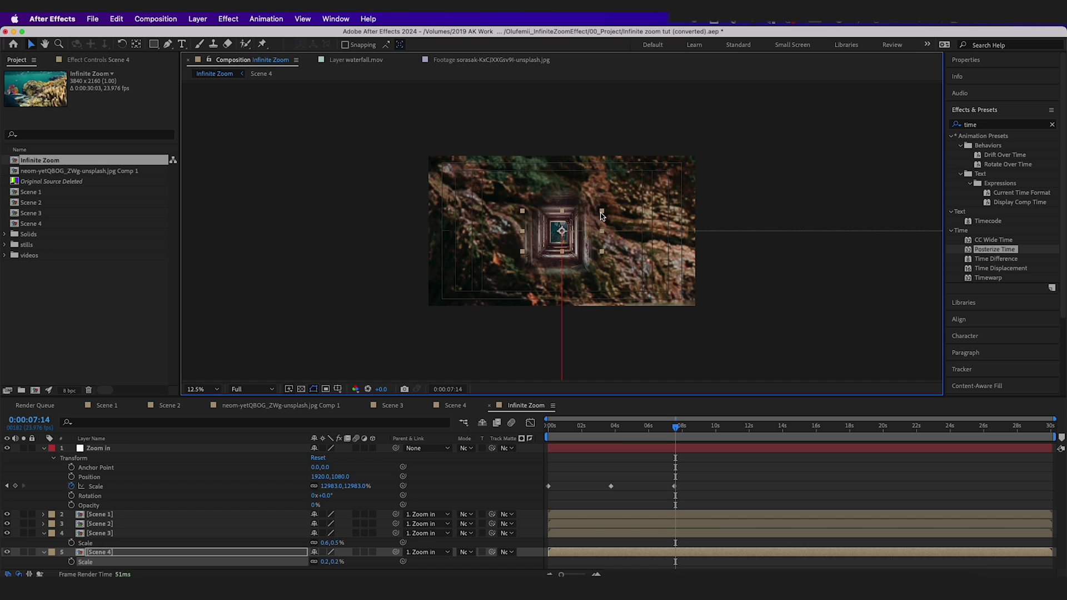
scroll(536, 233, "up", 4)
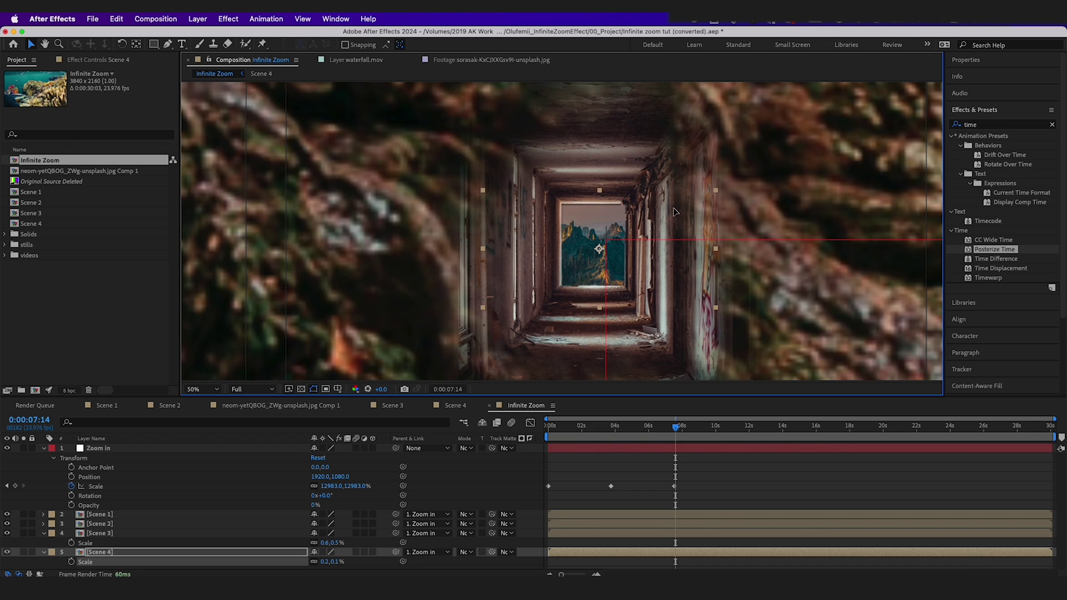
Step: Return to the composition start, select the Scale keyframes and preview the zoom
key("Home")
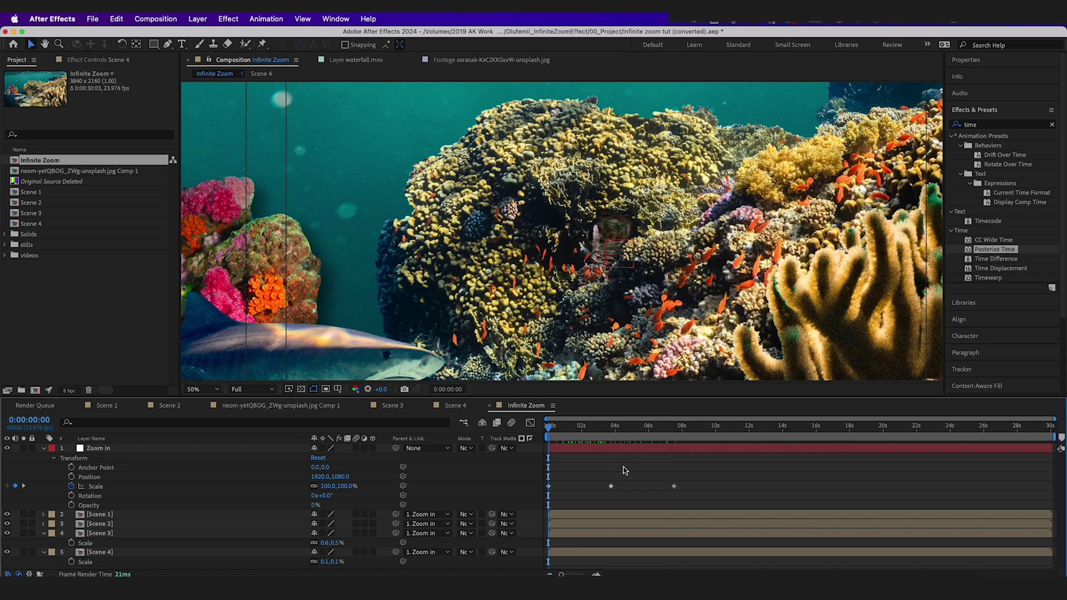
left_click_drag(677, 466, 537, 488)
key("space")
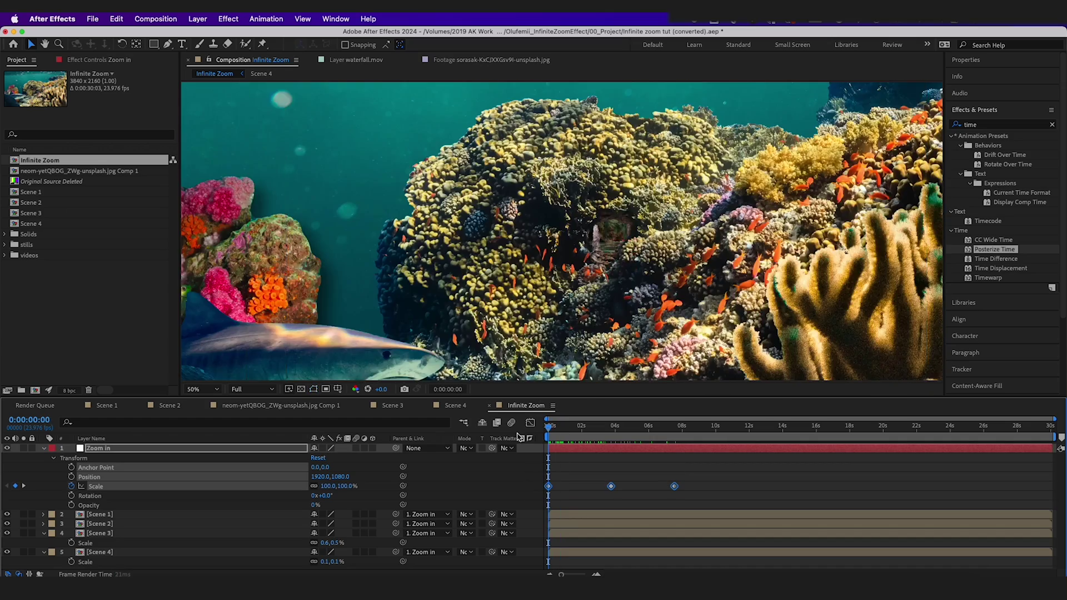
key("space")
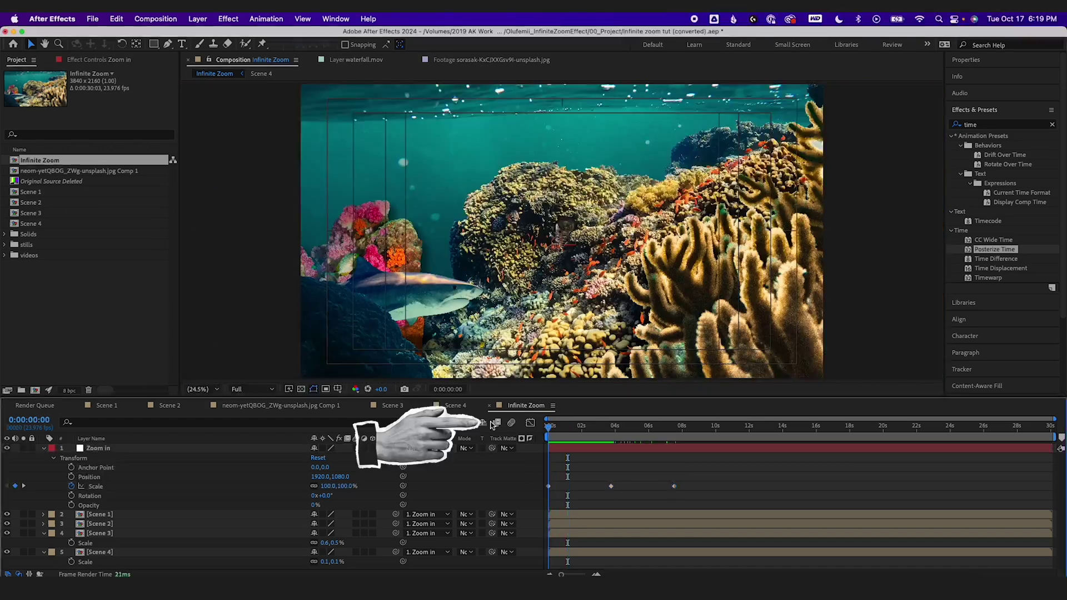
Step: Ease the Scale keyframes in the speed graph and enable motion blur on Scenes 1–4
left_click(531, 422)
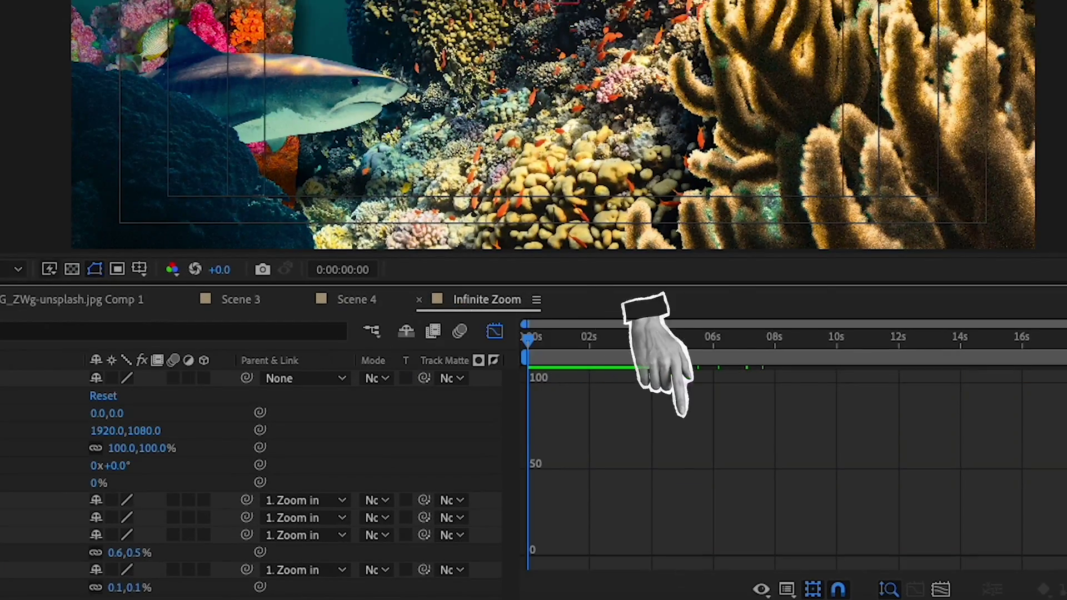
left_click_drag(531, 544, 572, 536)
left_click_drag(642, 400, 631, 519)
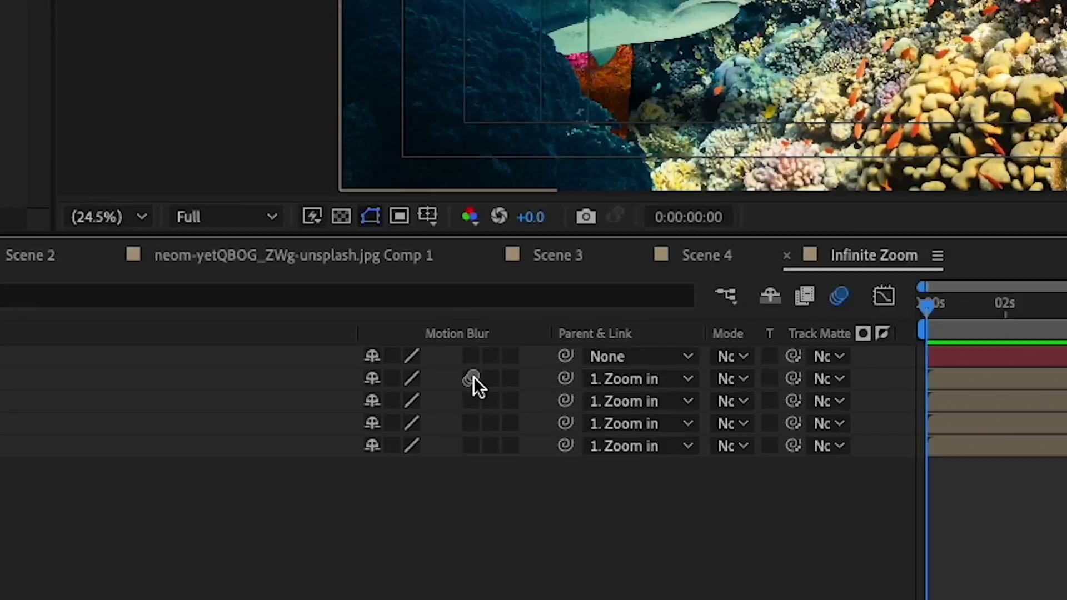
left_click_drag(356, 458, 356, 488)
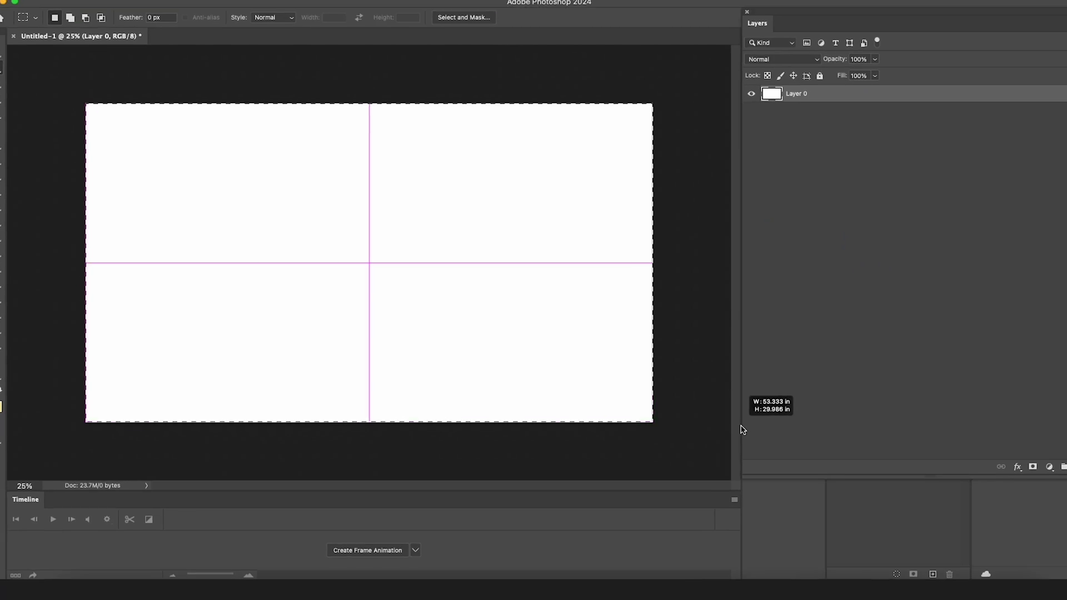
Step: Start a Generative Fill of the whole canvas with the prompt 'underwater open ocean'
left_click(303, 403)
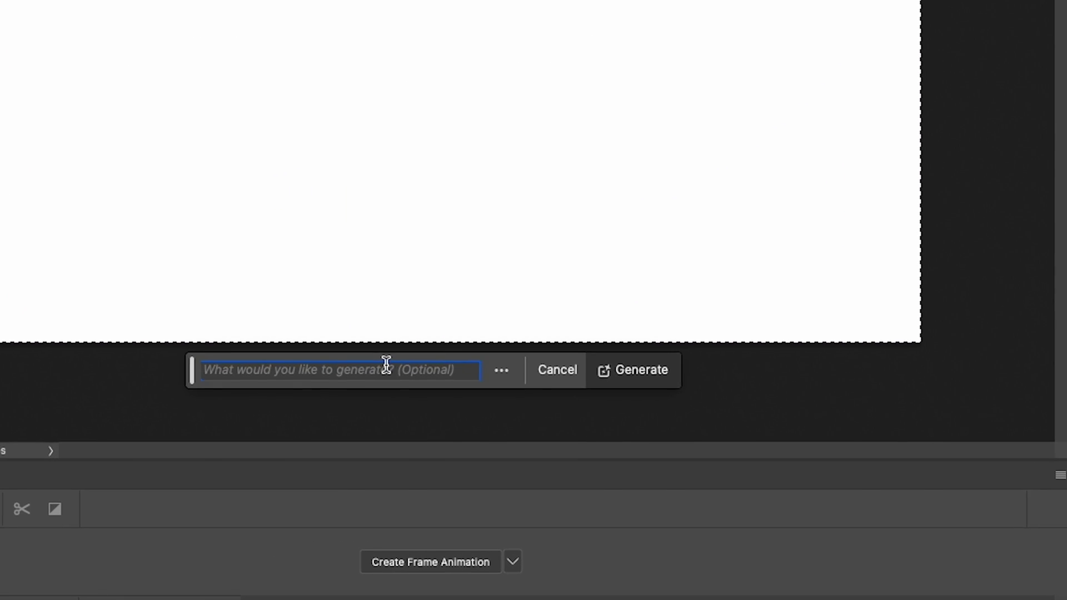
type("underwater open ocean")
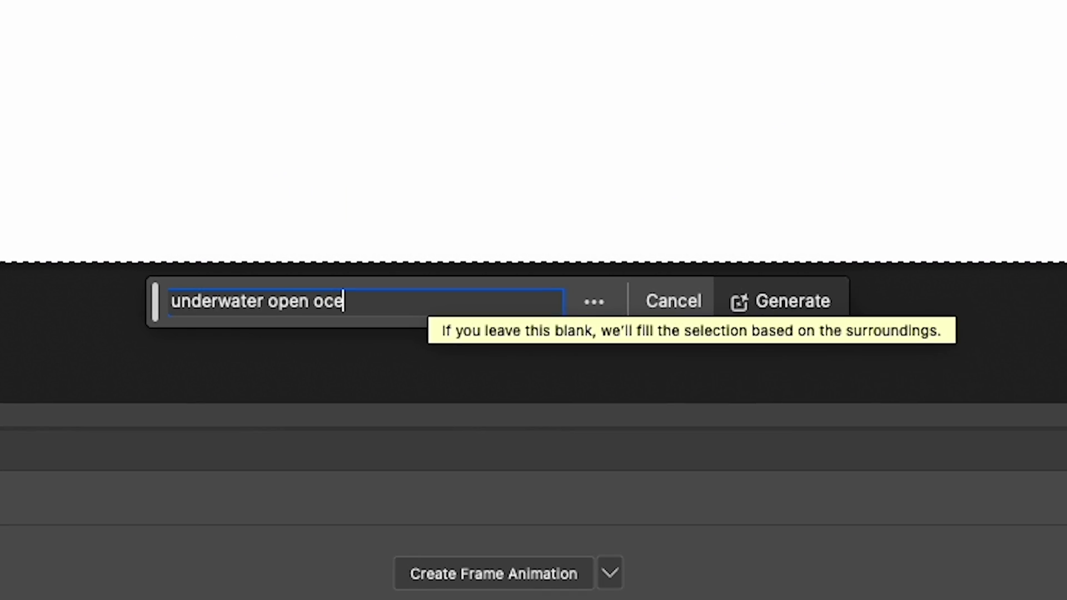